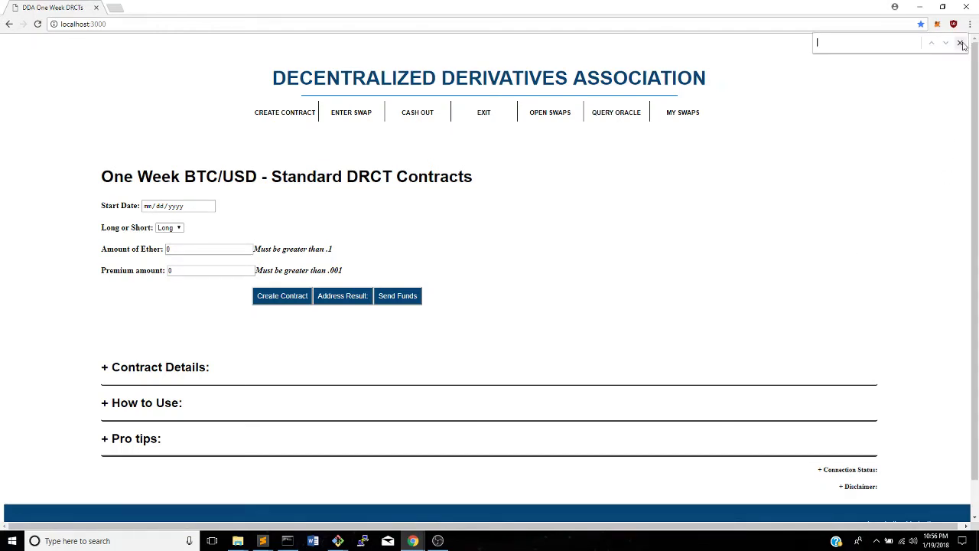
Create a one-week BTC/USD contract with the start date 01/20/2018.
{"action": "left_click", "coordinate": [960, 42]}
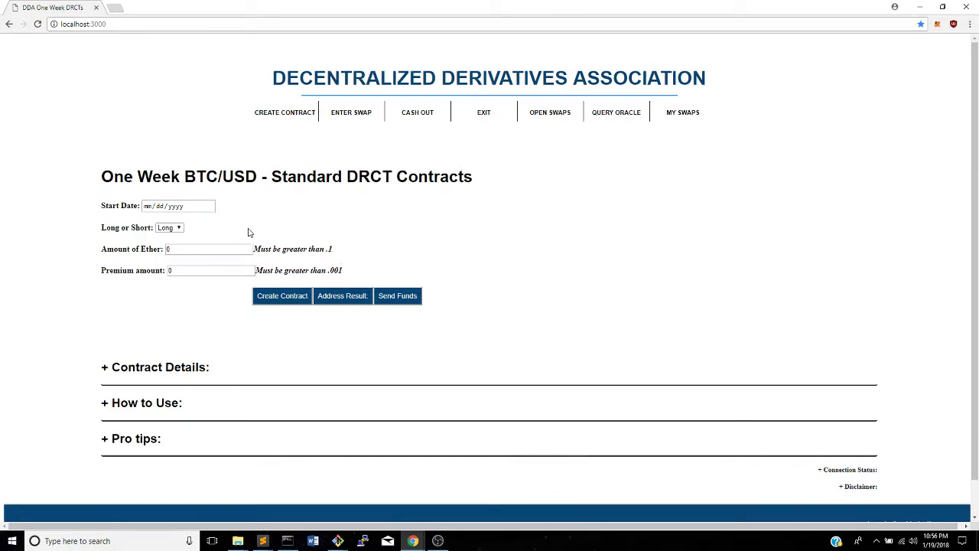
{"action": "left_click", "coordinate": [210, 207]}
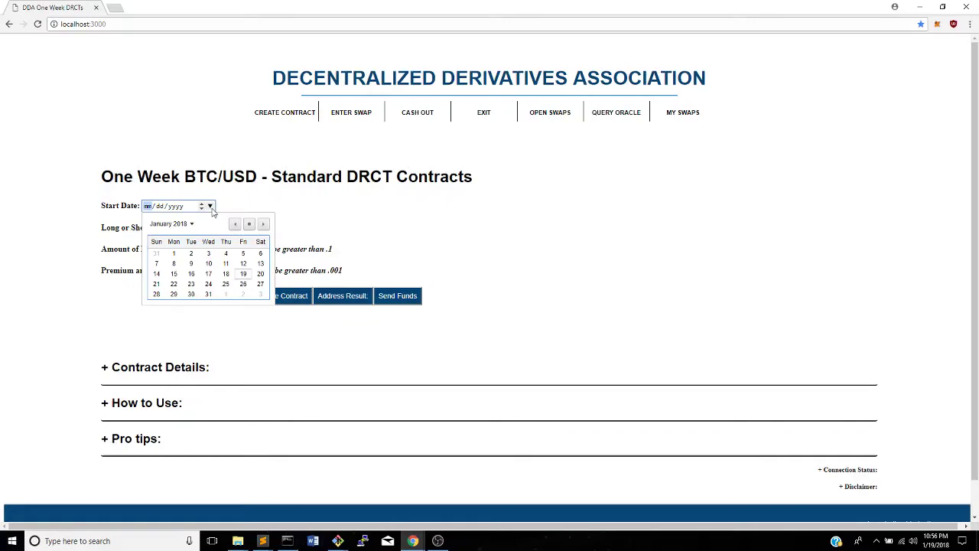
{"action": "left_click", "coordinate": [260, 274]}
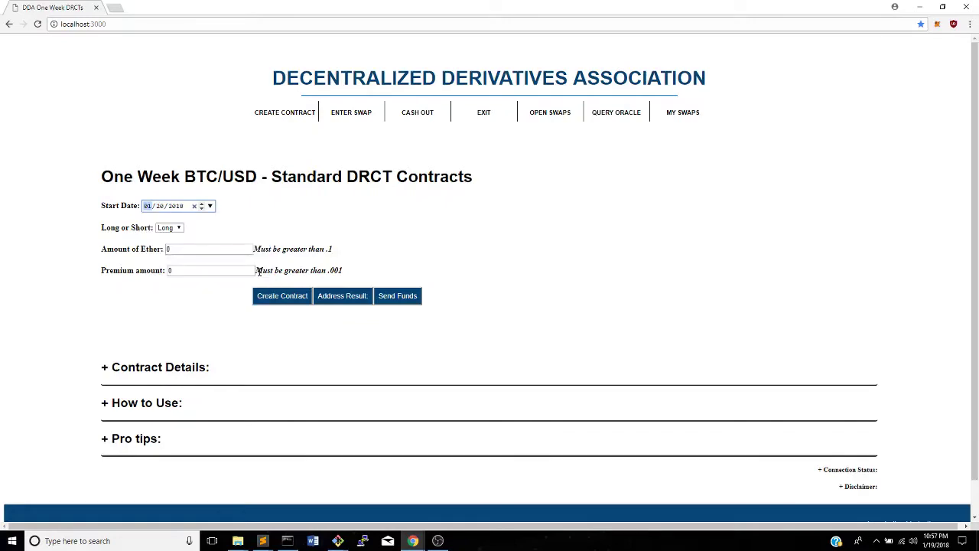
{"action": "left_click", "coordinate": [268, 217]}
{"action": "left_click", "coordinate": [282, 296]}
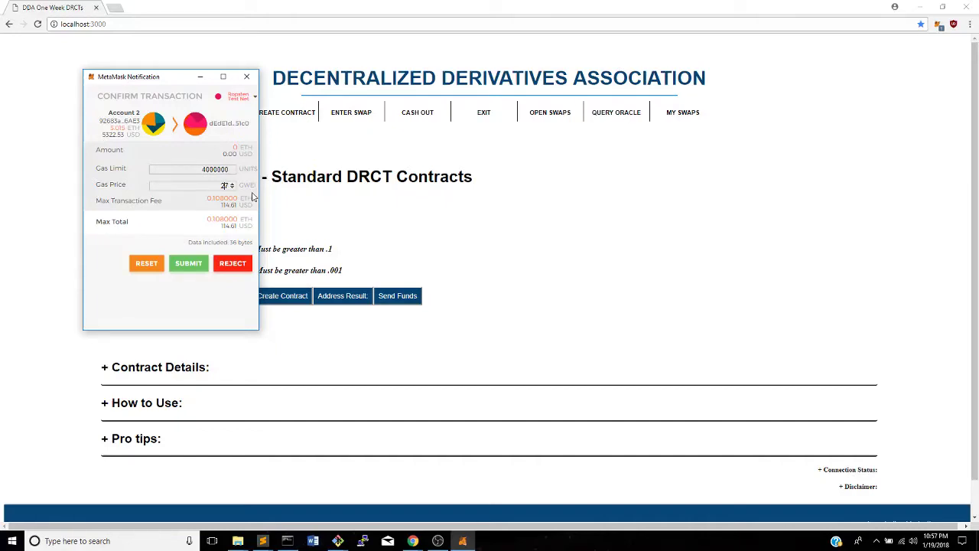
Set the contract creation transaction's gas price to 47 gwei and submit it.
{"action": "key", "text": "BackSpace"}
{"action": "type", "text": "4"}
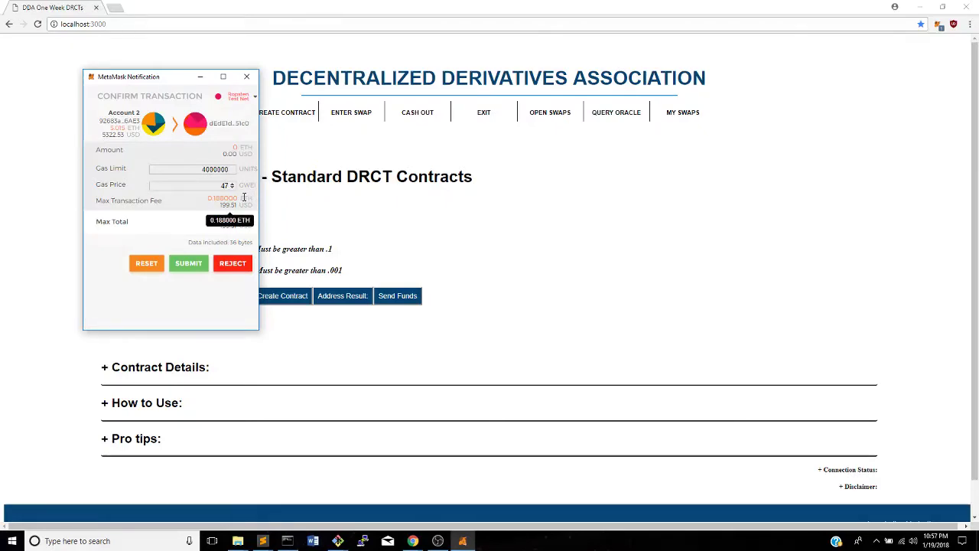
{"action": "left_click", "coordinate": [186, 264]}
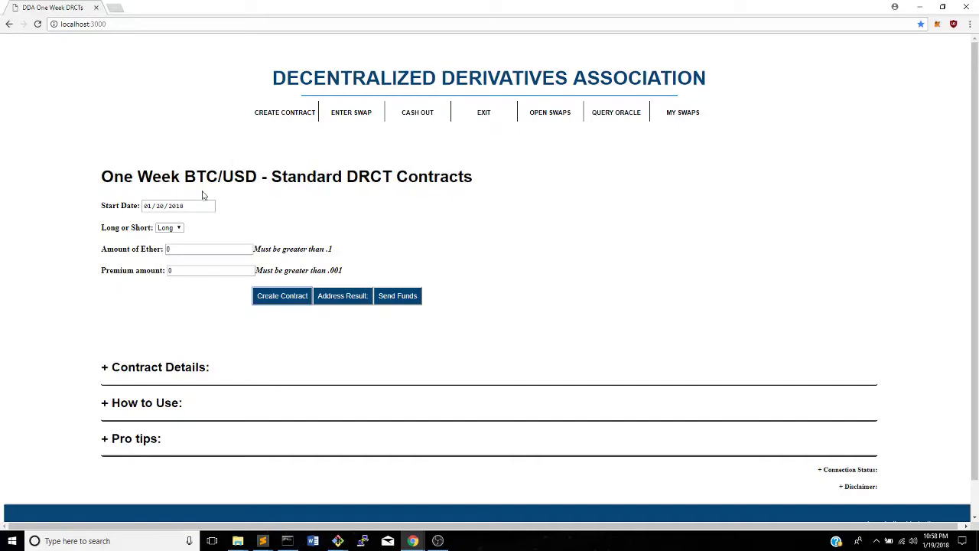
Choose the Long side for the contract and set the amount of Ether to 1.
{"action": "left_click", "coordinate": [178, 229]}
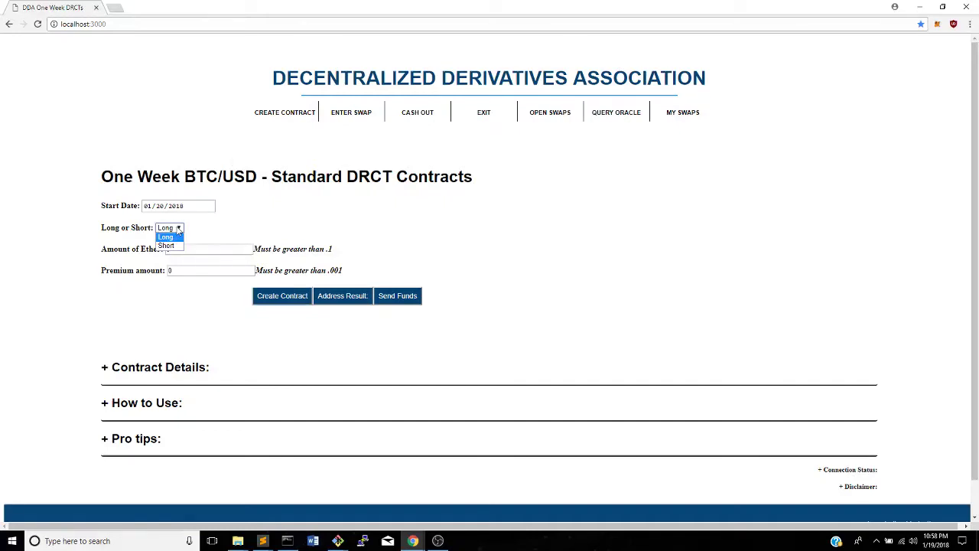
{"action": "left_click", "coordinate": [178, 237]}
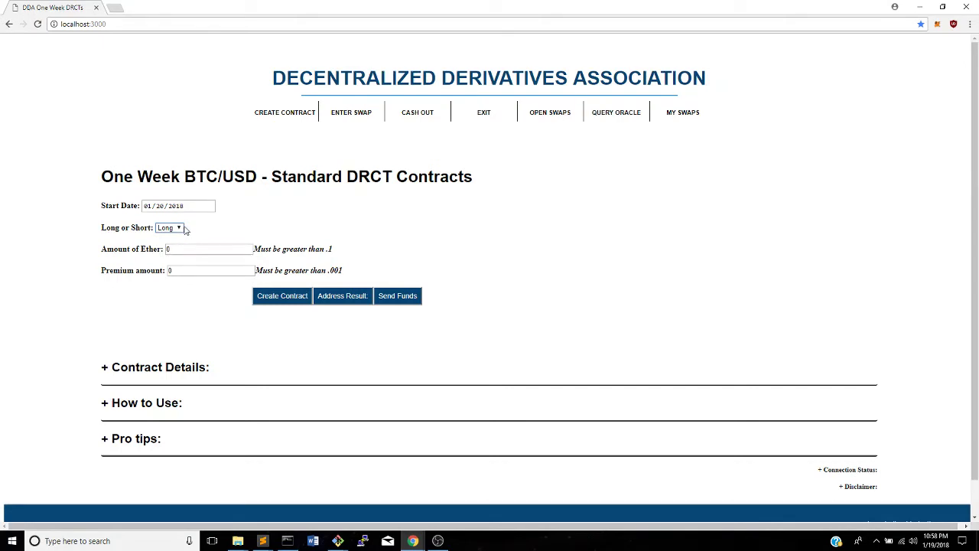
{"action": "left_click", "coordinate": [189, 249]}
{"action": "key", "text": "BackSpace"}
{"action": "type", "text": "1"}
View the pending contract creation transaction on Etherscan, and retry it from the wallet with a gas price of 68 gwei.
{"action": "left_click", "coordinate": [937, 24]}
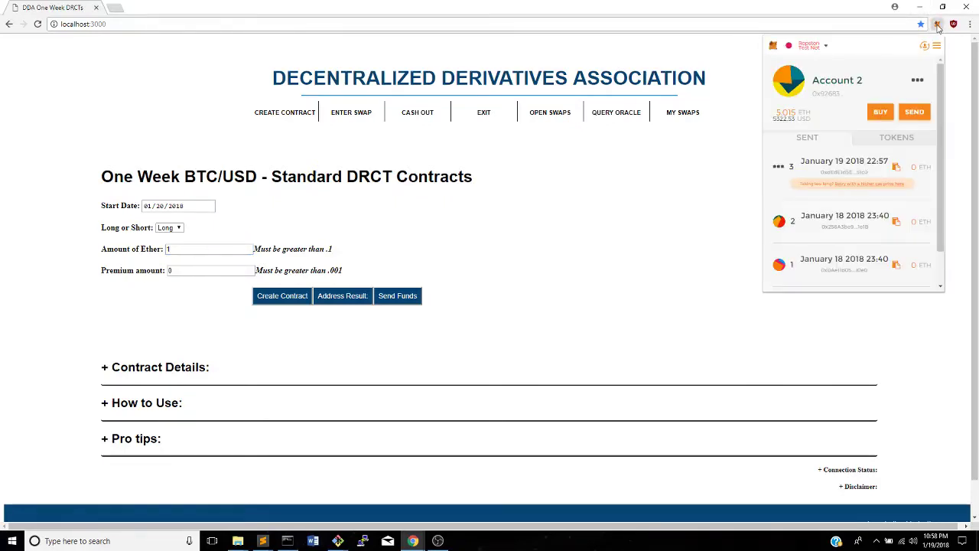
{"action": "left_click", "coordinate": [848, 165]}
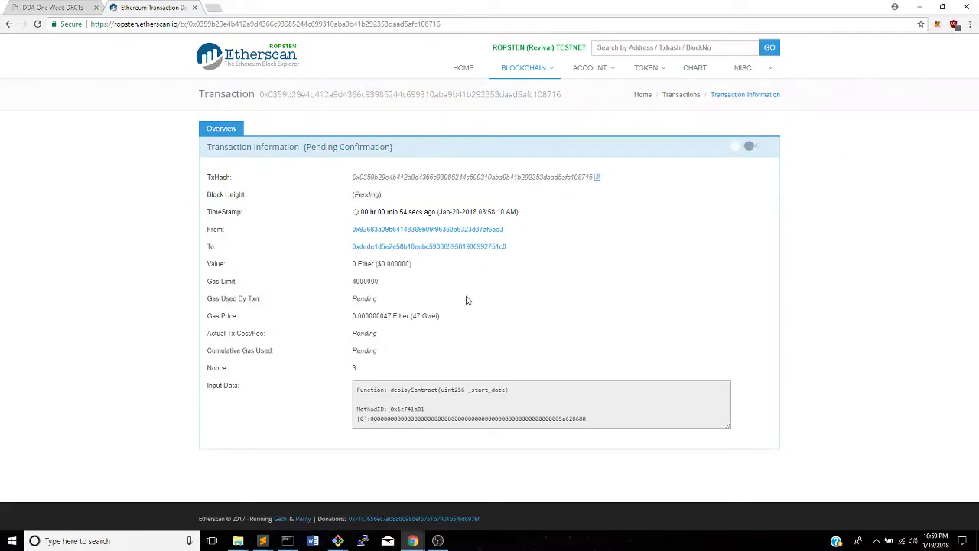
{"action": "left_click", "coordinate": [937, 23]}
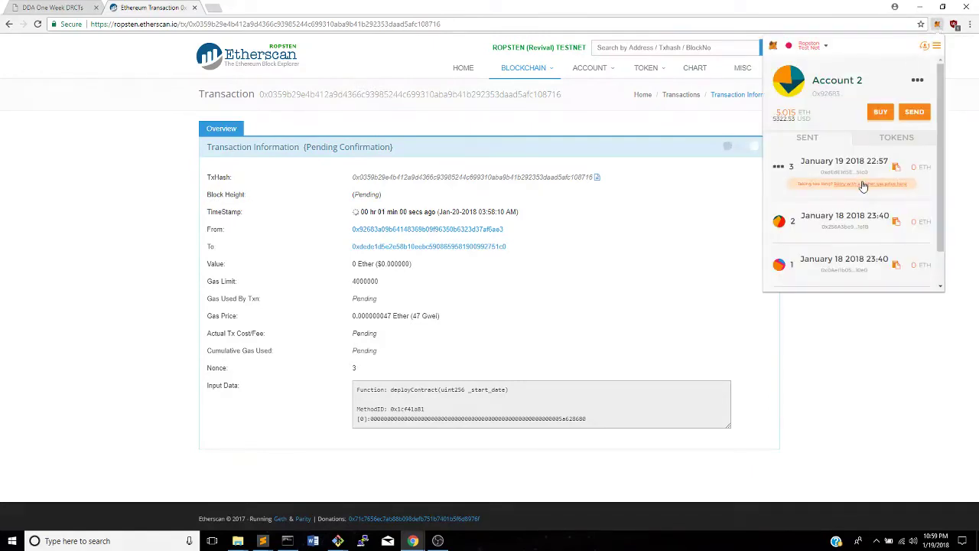
{"action": "left_click", "coordinate": [862, 186]}
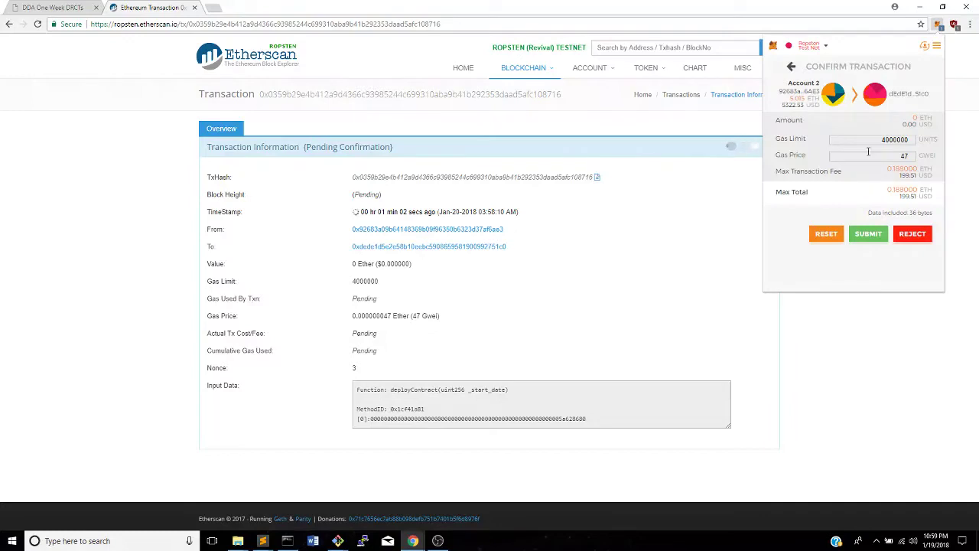
{"action": "double_click", "coordinate": [904, 156]}
{"action": "type", "text": "68"}
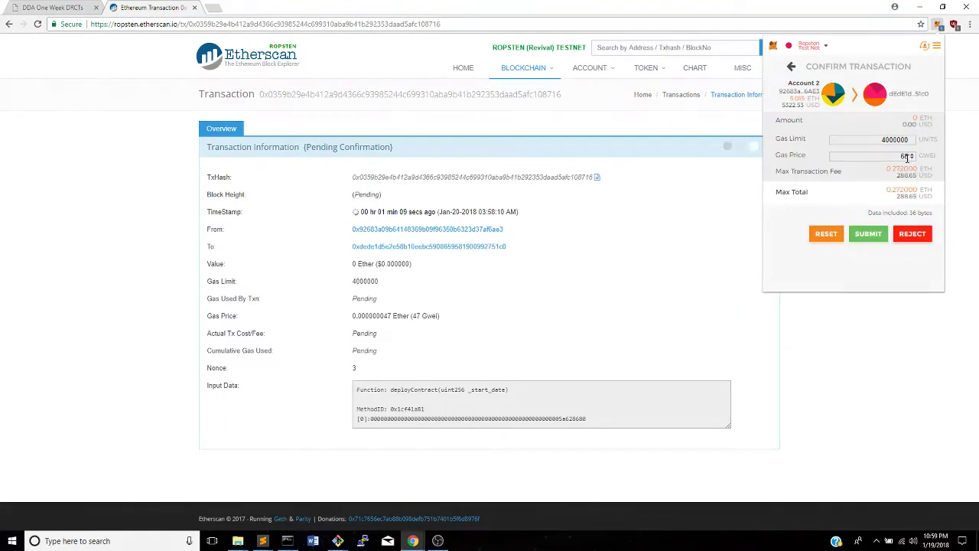
{"action": "left_click", "coordinate": [867, 233]}
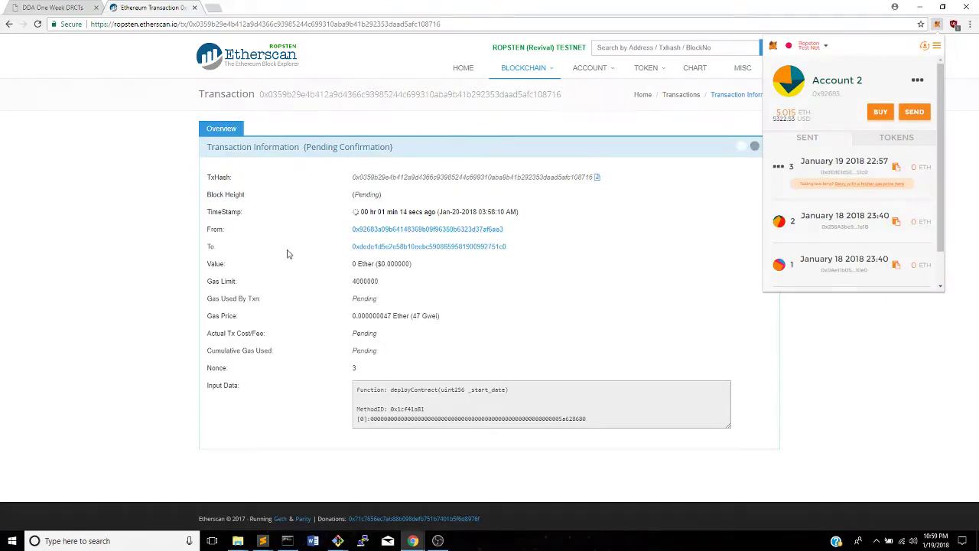
{"action": "left_click", "coordinate": [174, 257]}
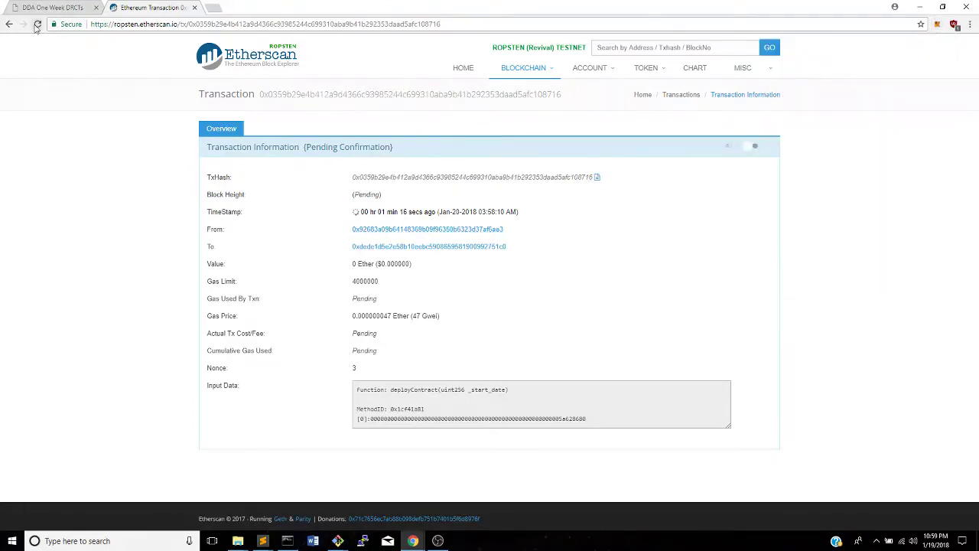
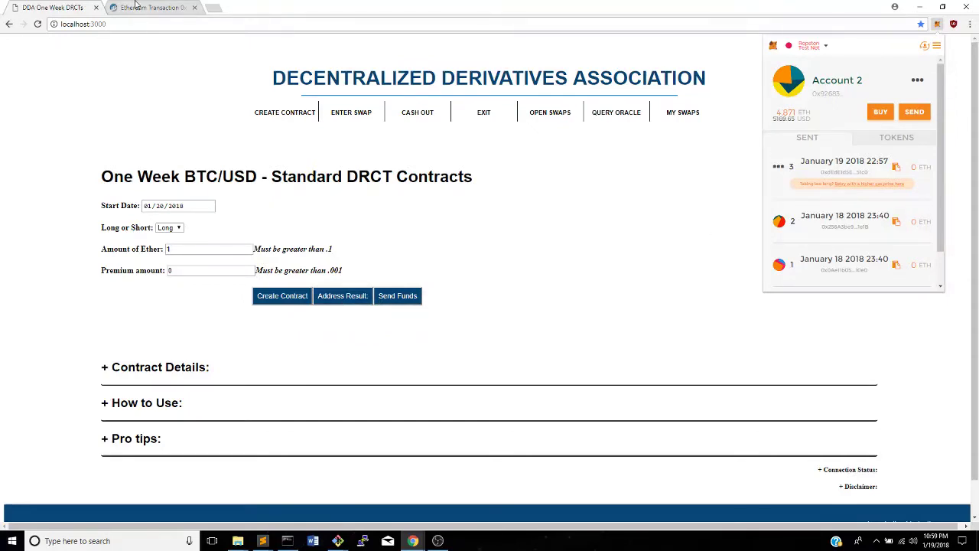
Review the contract creation transaction's status and its internal transactions on Etherscan.
{"action": "triple_click", "coordinate": [383, 359]}
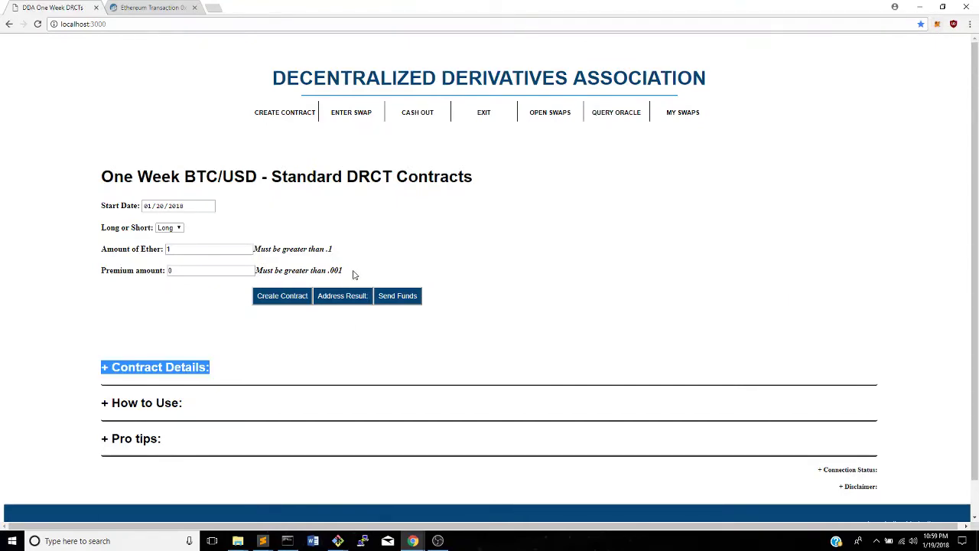
{"action": "left_click", "coordinate": [385, 255]}
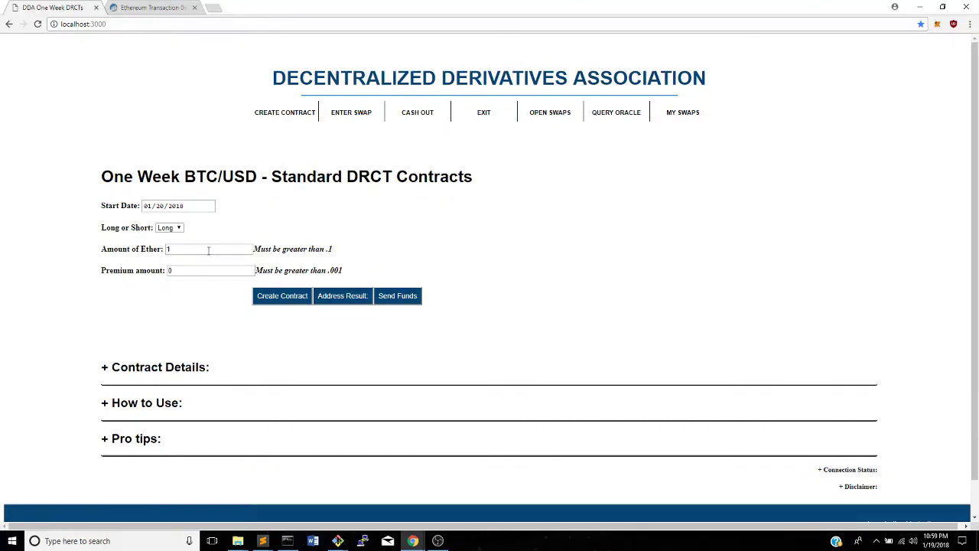
{"action": "left_click", "coordinate": [173, 269]}
{"action": "left_click", "coordinate": [168, 6]}
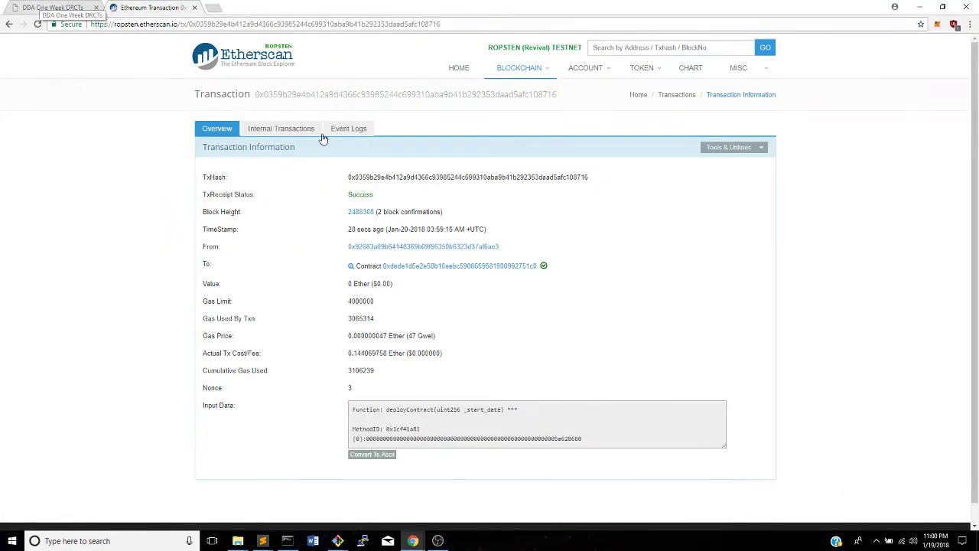
{"action": "left_click", "coordinate": [281, 127]}
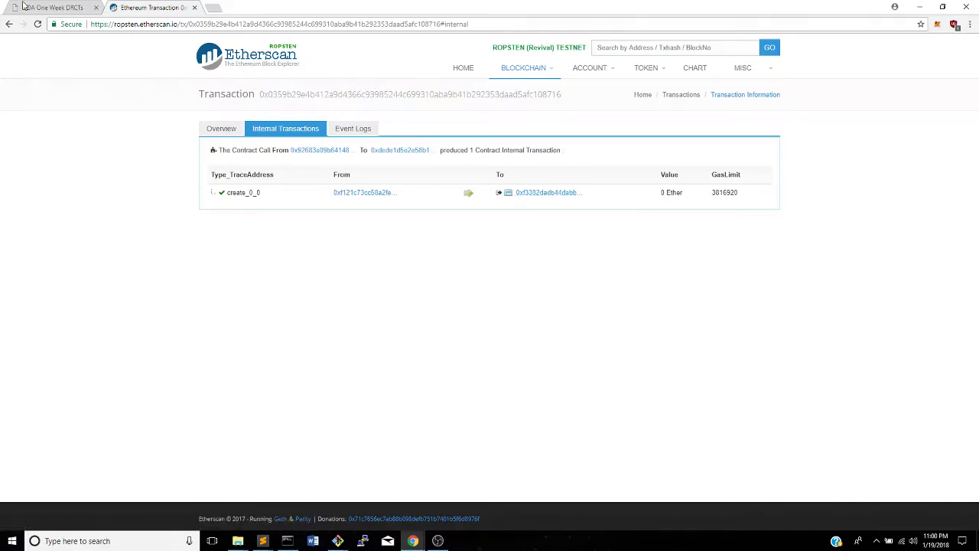
Retrieve the created contract's address on the DDA page and send the 1 Ether of funds with a gas price of 57 gwei.
{"action": "left_click", "coordinate": [52, 7]}
{"action": "left_click", "coordinate": [341, 295]}
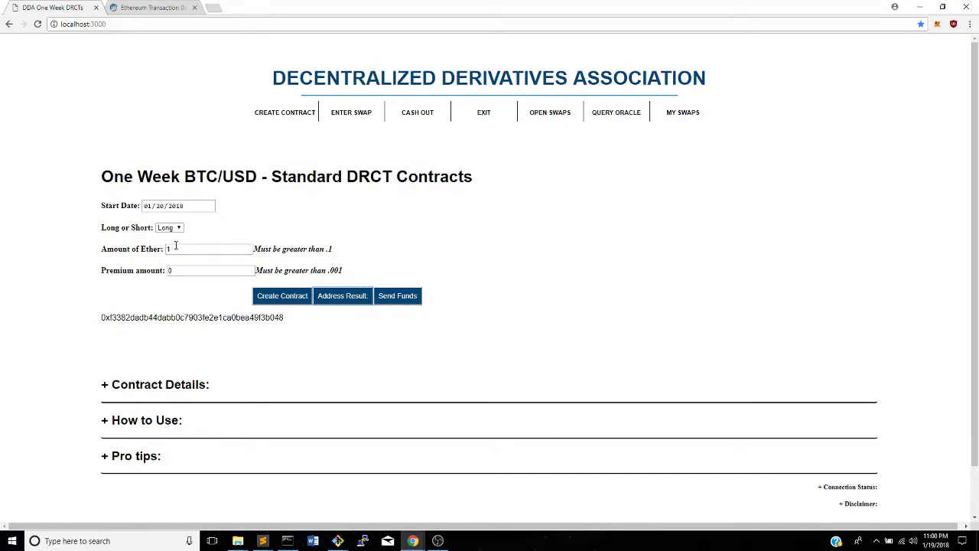
{"action": "left_click", "coordinate": [389, 297]}
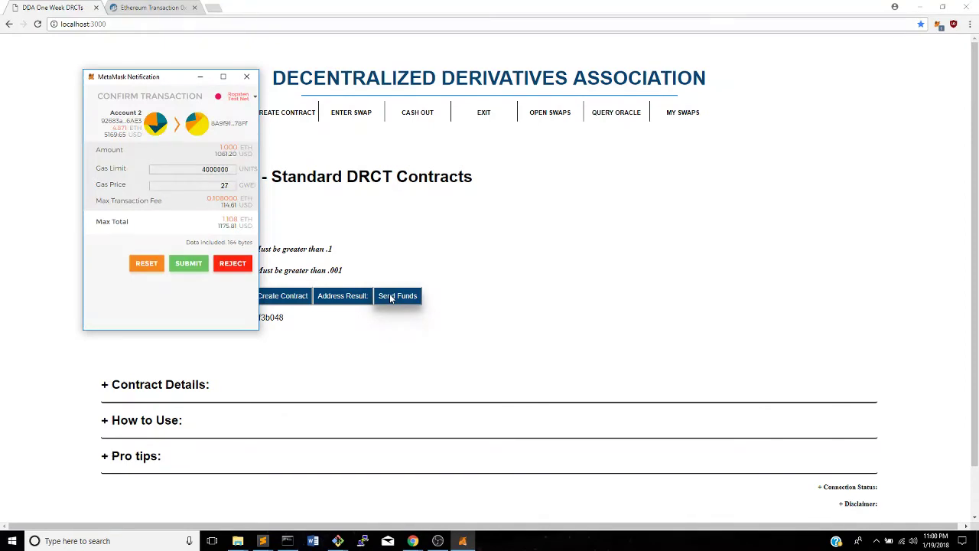
{"action": "double_click", "coordinate": [224, 185]}
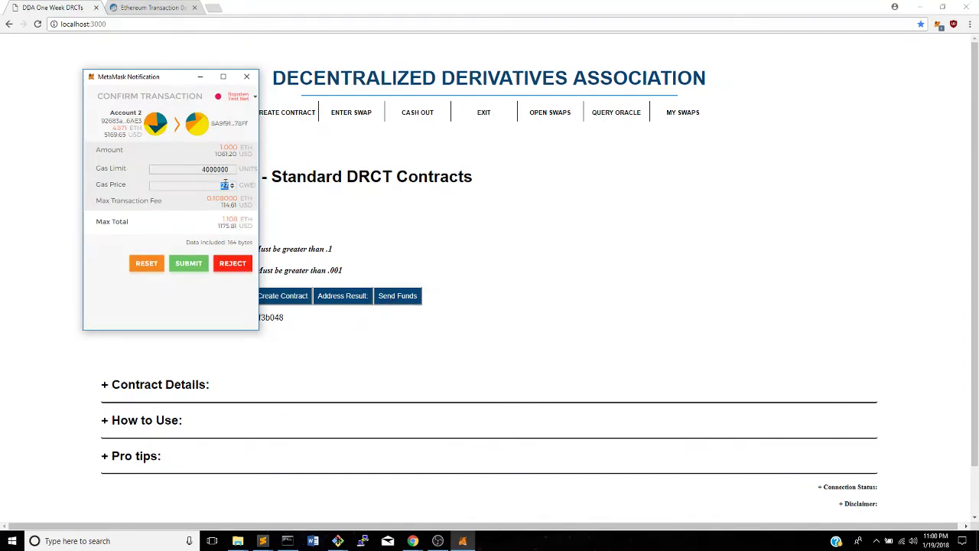
{"action": "type", "text": "57"}
{"action": "left_click", "coordinate": [190, 264]}
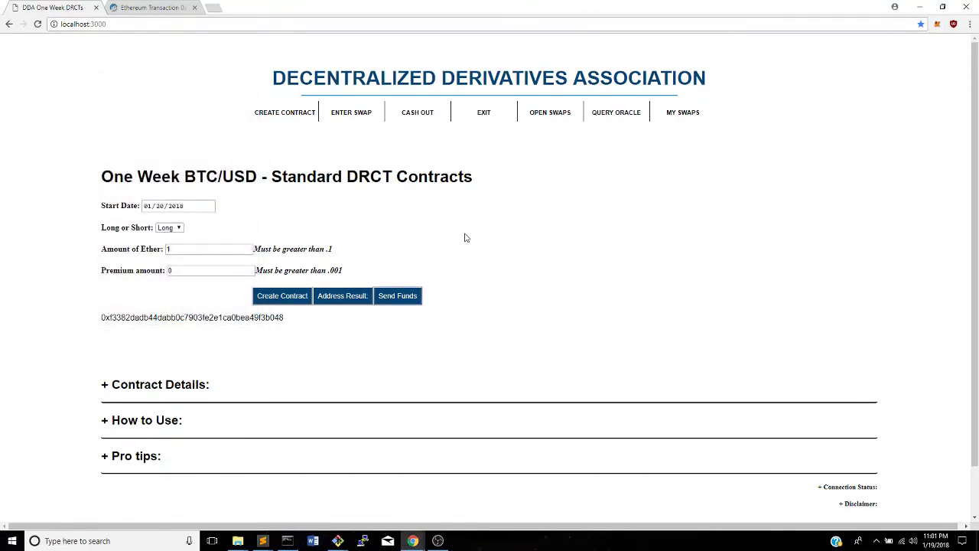
Copy the complete contract address shown below the contract form and go to the Enter Swap form.
{"action": "left_click", "coordinate": [937, 25]}
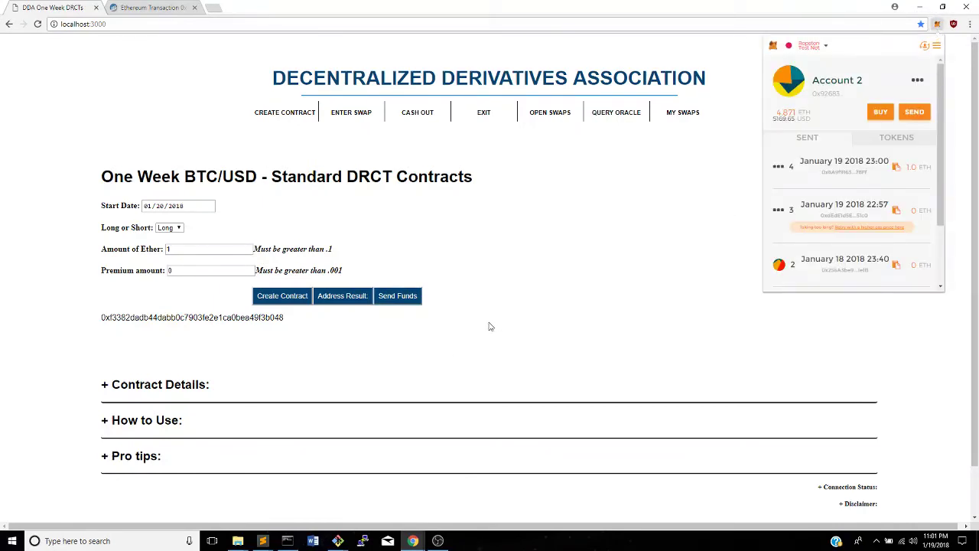
{"action": "left_click", "coordinate": [448, 364]}
{"action": "left_click_drag", "start_coordinate": [297, 320], "coordinate": [99, 319]}
{"action": "left_click", "coordinate": [101, 319]}
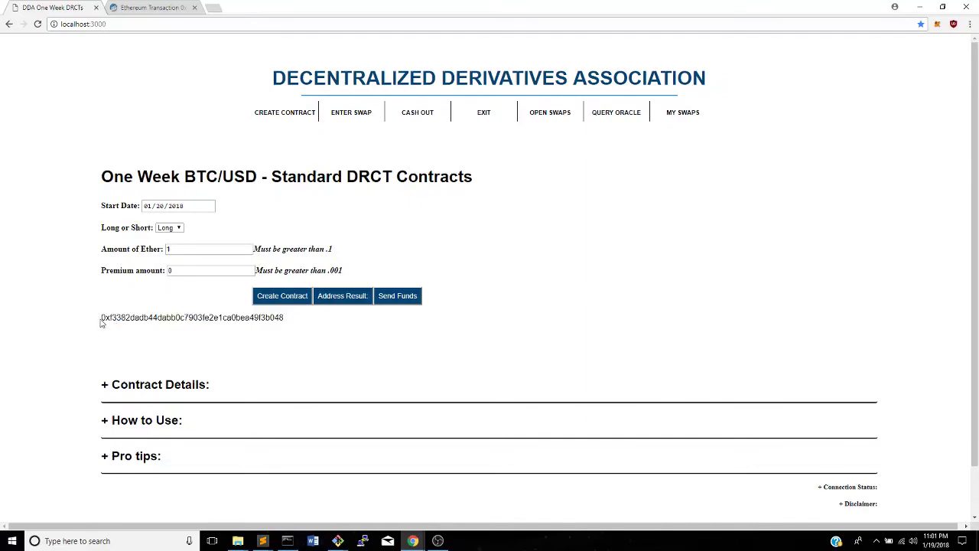
{"action": "left_click_drag", "start_coordinate": [100, 321], "coordinate": [256, 316]}
{"action": "right_click", "coordinate": [254, 315]}
{"action": "left_click", "coordinate": [272, 322]}
{"action": "left_click_drag", "start_coordinate": [284, 319], "coordinate": [102, 320]}
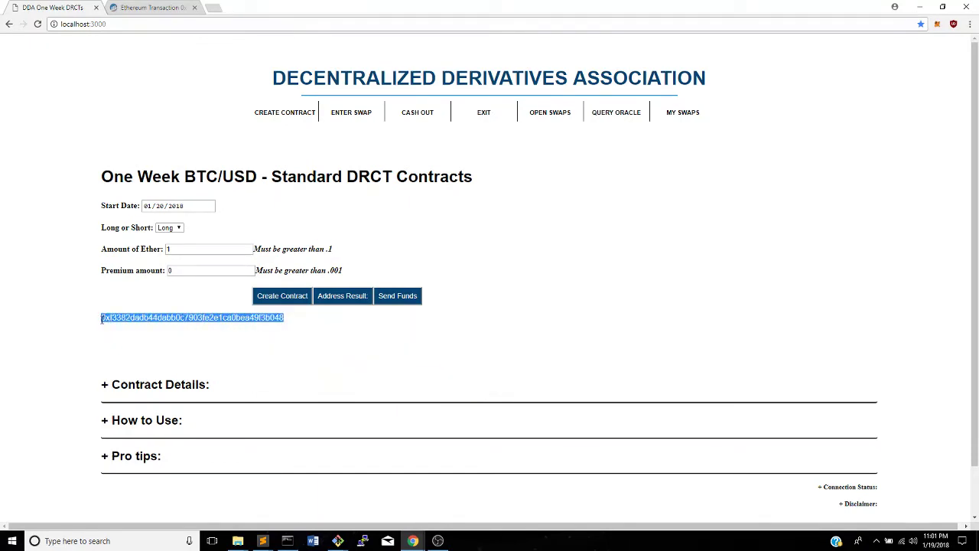
{"action": "right_click", "coordinate": [112, 316]}
{"action": "left_click", "coordinate": [123, 322]}
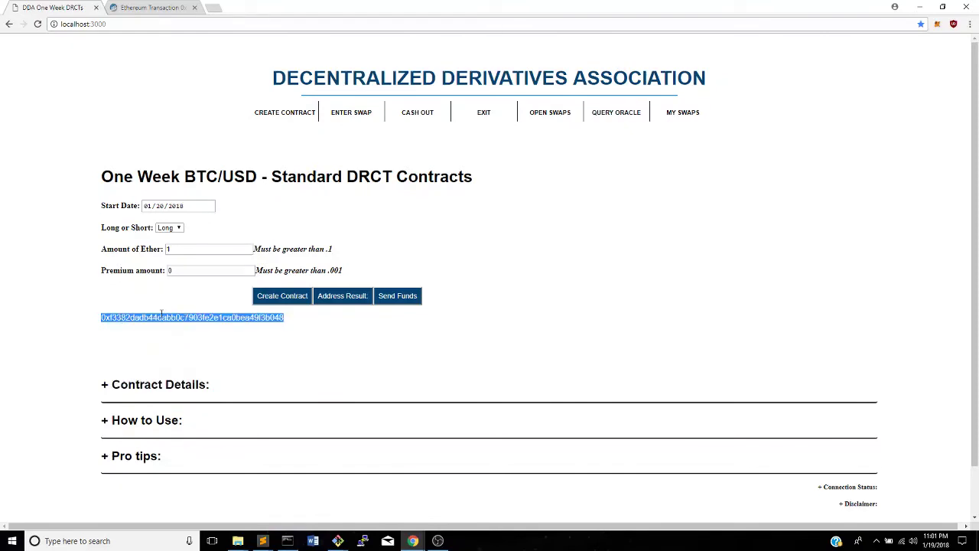
{"action": "left_click", "coordinate": [342, 111]}
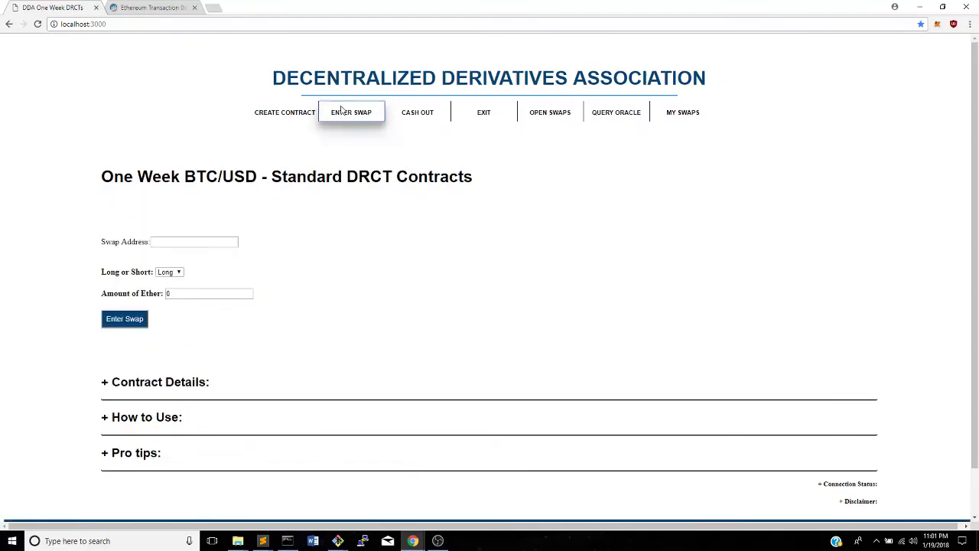
Check the 1 ETH funding transaction from the wallet on Etherscan and refresh its status.
{"action": "left_click", "coordinate": [936, 24]}
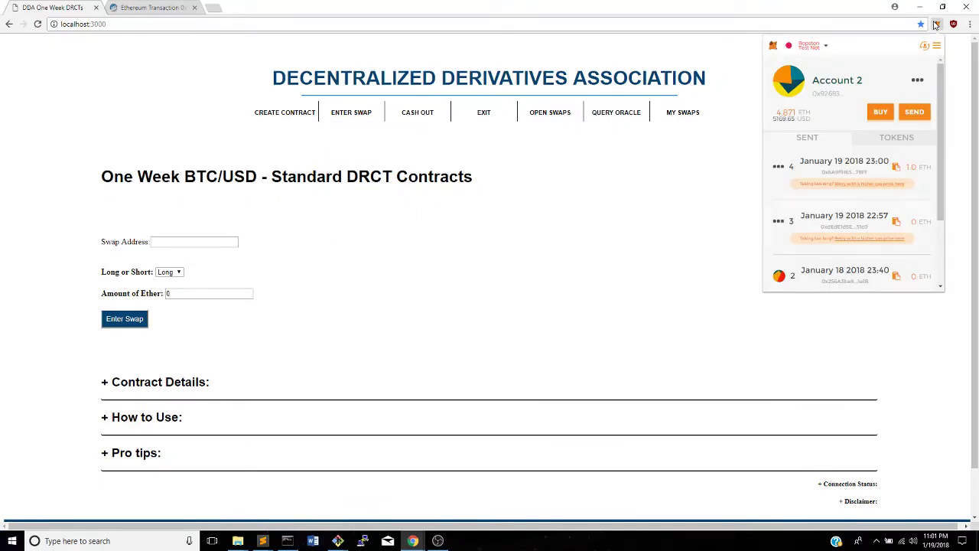
{"action": "left_click", "coordinate": [878, 166]}
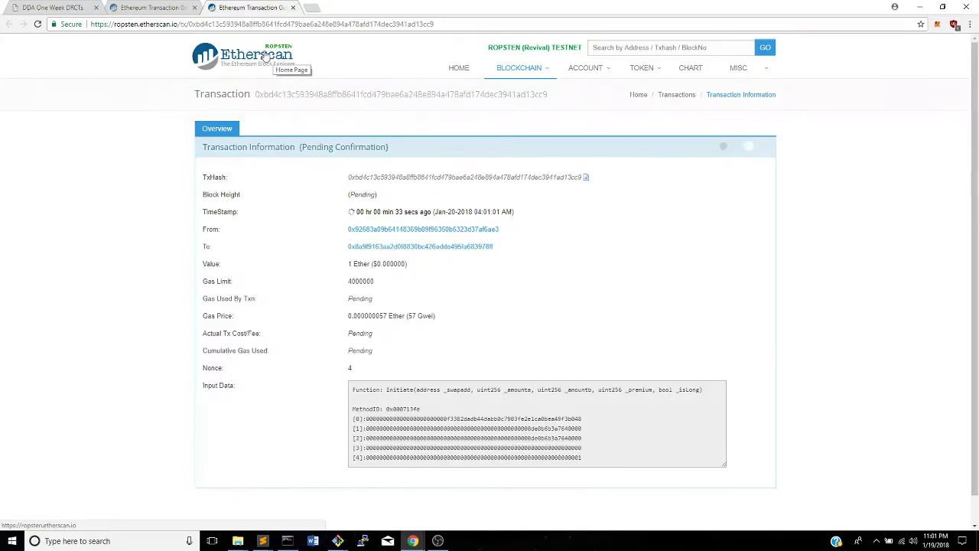
{"action": "left_click", "coordinate": [35, 24]}
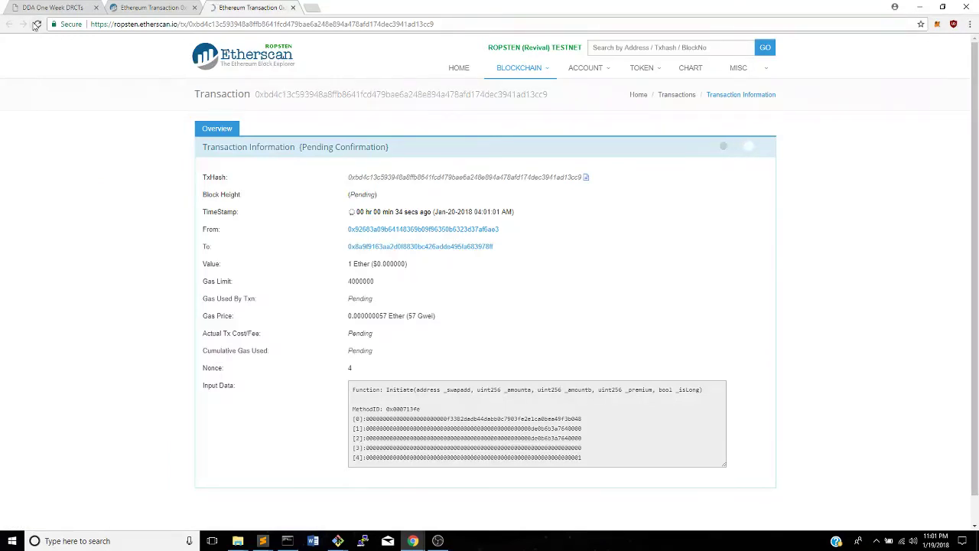
Switch the wallet to Account 1 on the DDA page and paste the copied contract address as the swap address.
{"action": "left_click", "coordinate": [54, 7]}
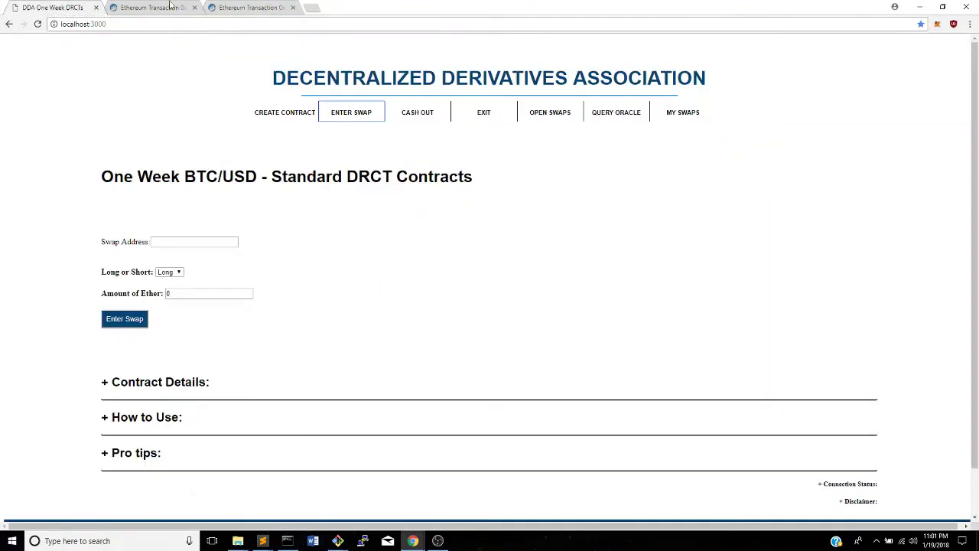
{"action": "left_click", "coordinate": [937, 24]}
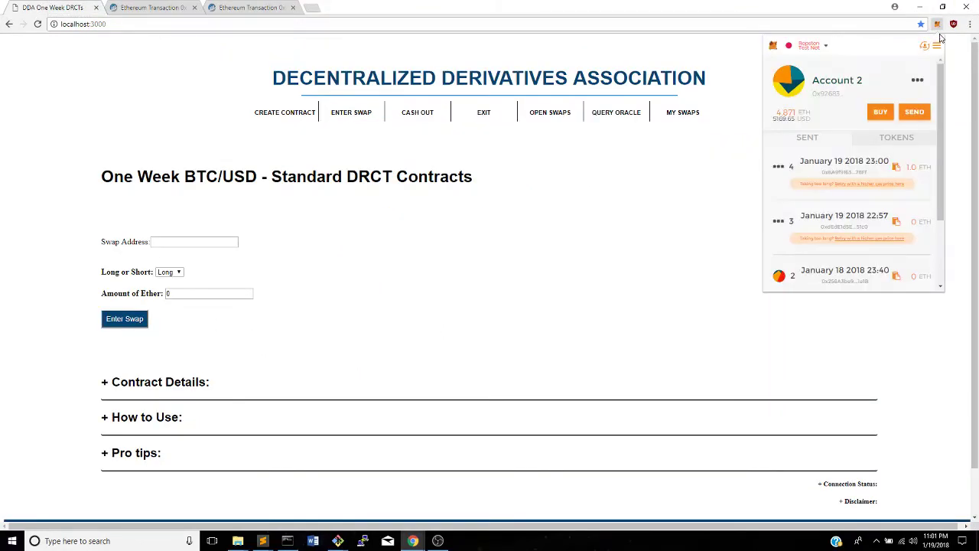
{"action": "left_click", "coordinate": [923, 47]}
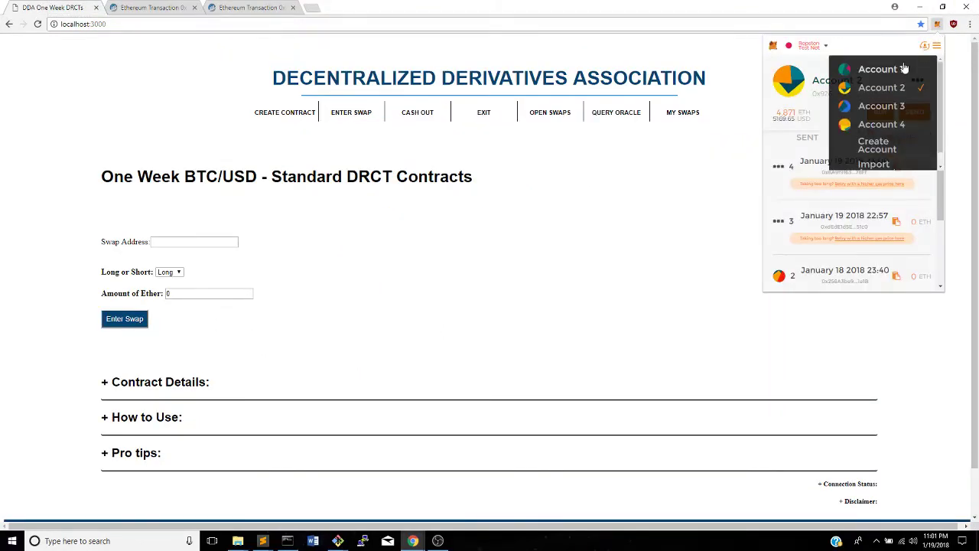
{"action": "left_click", "coordinate": [904, 70]}
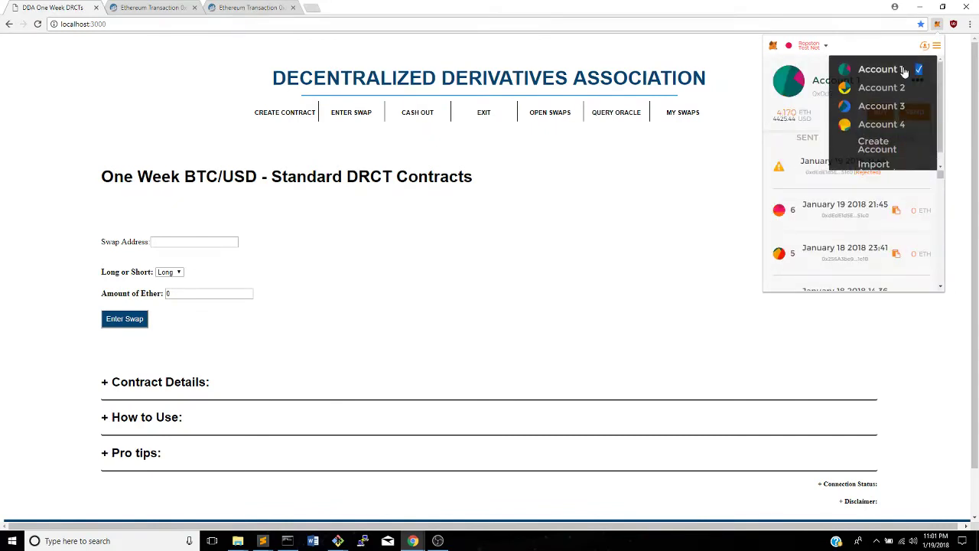
{"action": "left_click", "coordinate": [696, 172]}
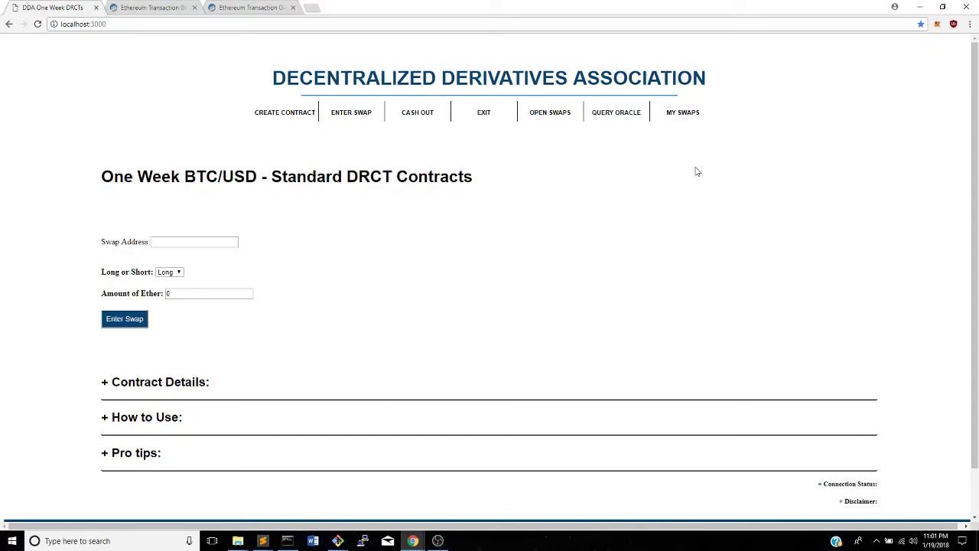
{"action": "left_click", "coordinate": [175, 238]}
{"action": "key", "text": "ctrl+v"}
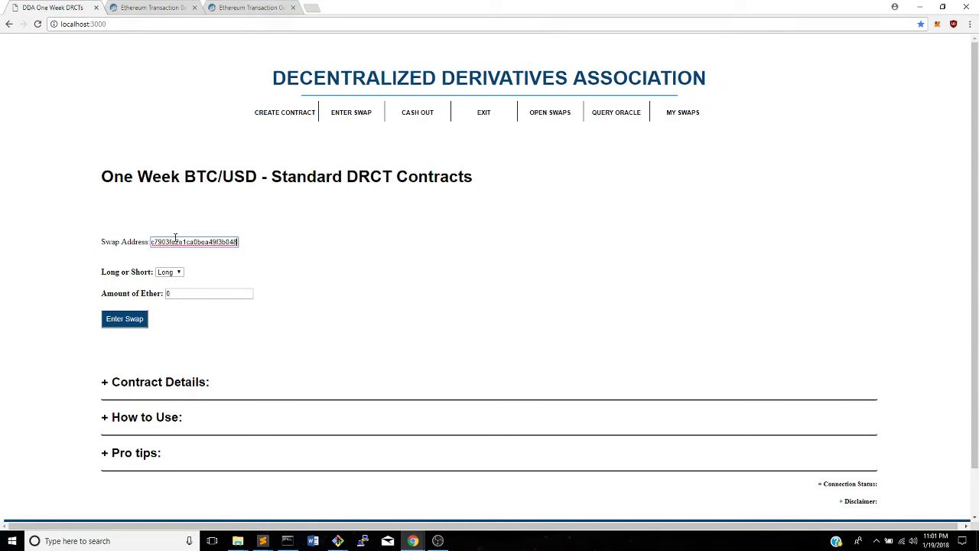
Refresh the 1 Ether funding transaction on Etherscan to check its confirmation status.
{"action": "left_click", "coordinate": [261, 7]}
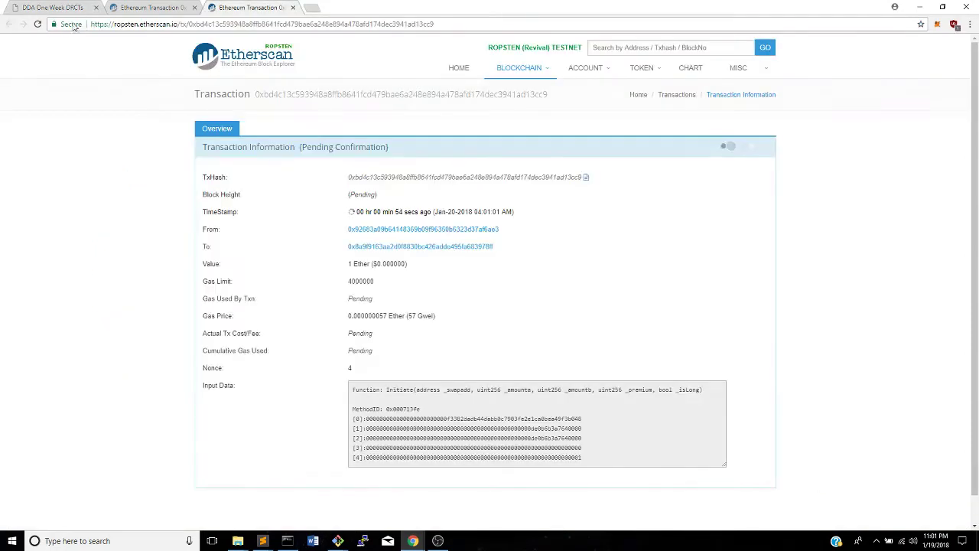
{"action": "left_click", "coordinate": [37, 25]}
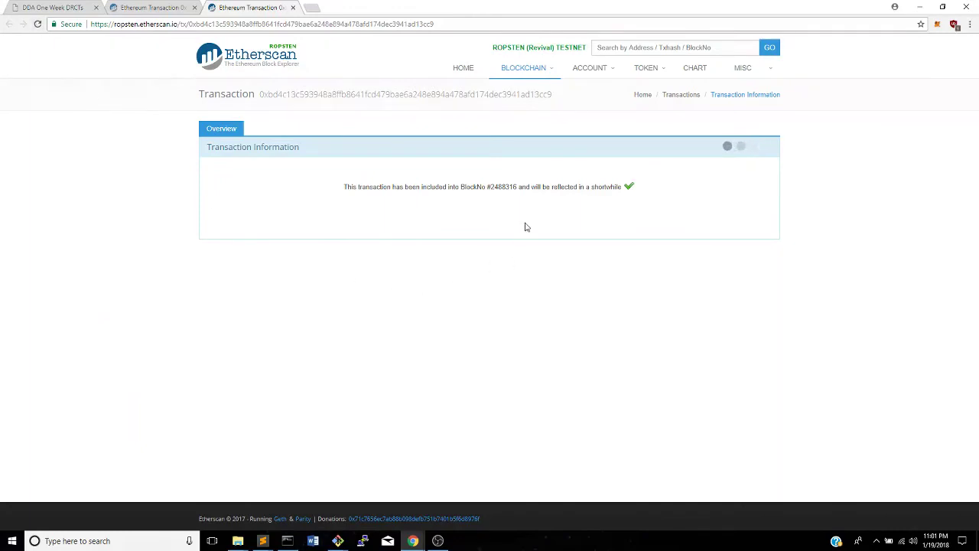
{"action": "left_click", "coordinate": [37, 25]}
Back on the DDA page, set the swap side to Short and the amount to 1 Ether.
{"action": "left_click", "coordinate": [43, 7]}
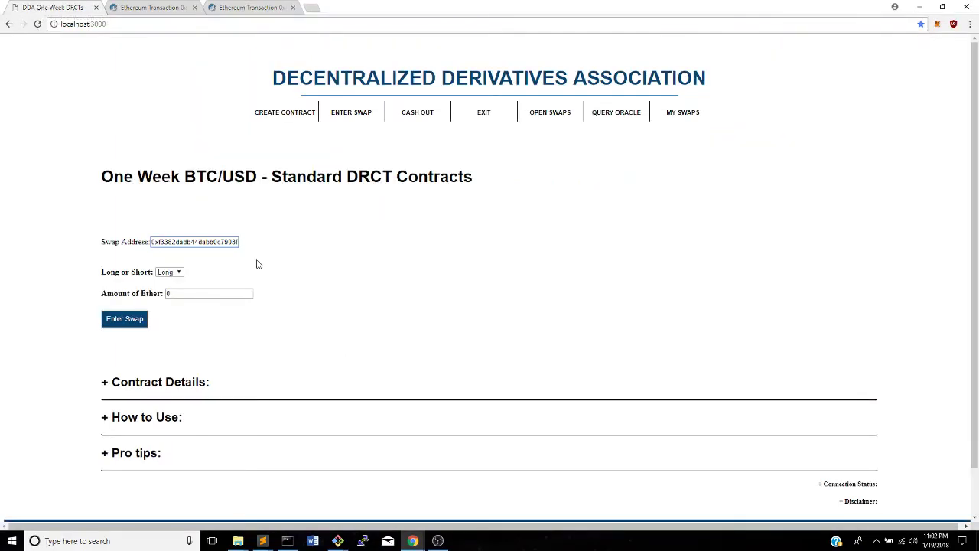
{"action": "left_click", "coordinate": [170, 273]}
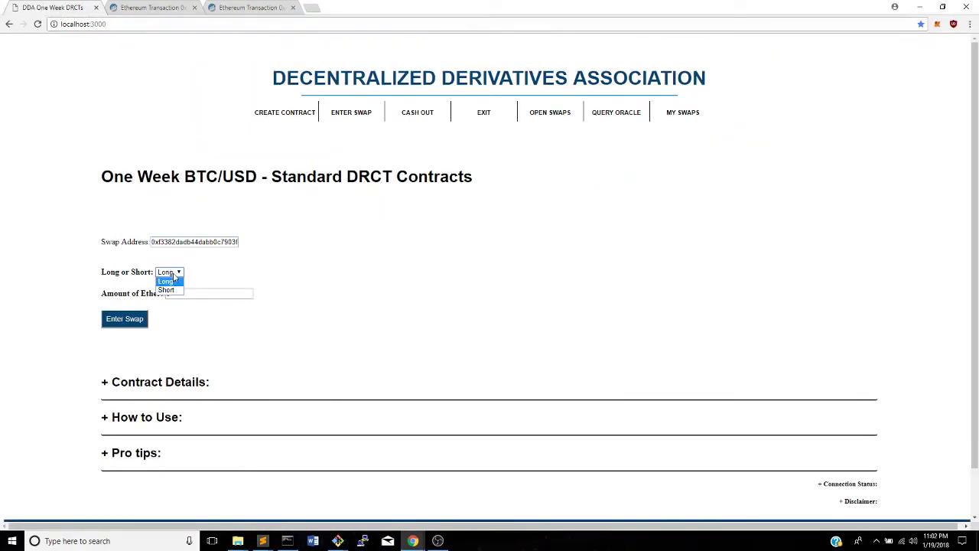
{"action": "left_click", "coordinate": [169, 291]}
{"action": "left_click", "coordinate": [185, 290]}
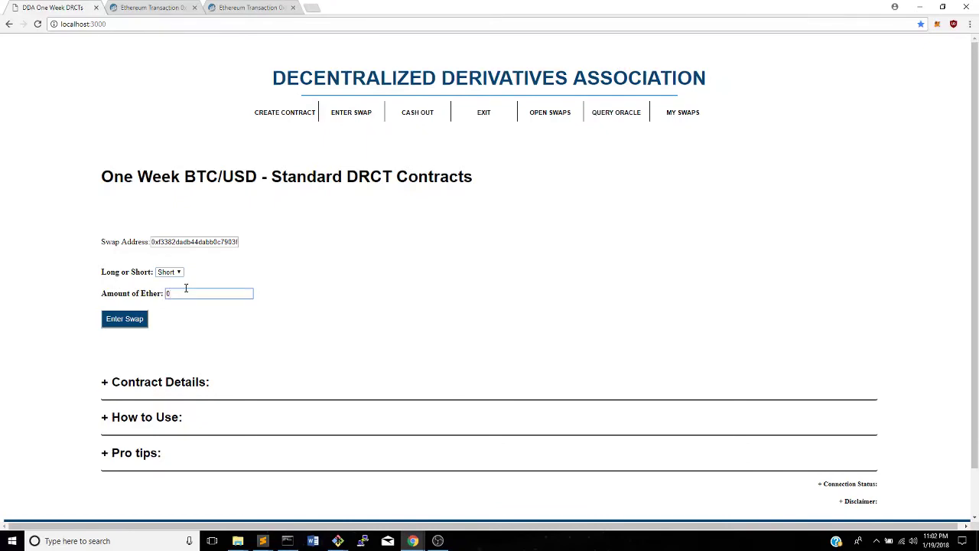
{"action": "key", "text": "BackSpace"}
{"action": "type", "text": "1"}
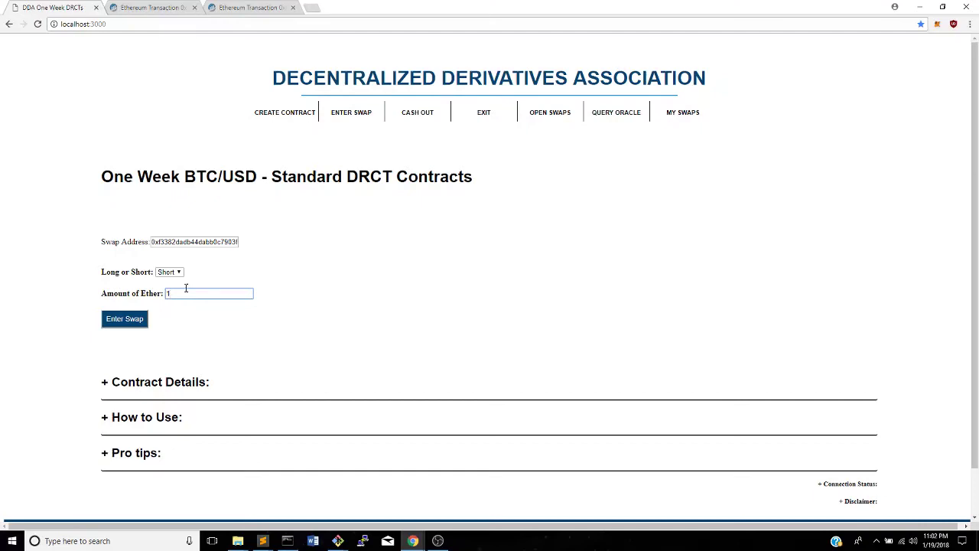
Review the funding transaction's receipt status and transfer details on Etherscan.
{"action": "left_click", "coordinate": [274, 6]}
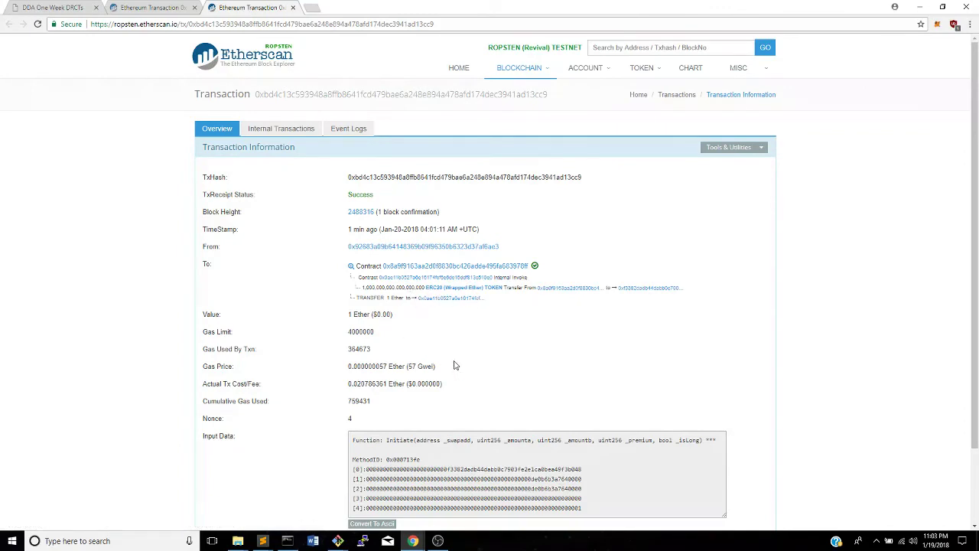
{"action": "scroll", "coordinate": [413, 382], "scroll_direction": "down", "scroll_amount": 1}
{"action": "scroll", "coordinate": [415, 390], "scroll_direction": "up", "scroll_amount": 1}
Enter the swap from the DDA page and submit the wallet transaction with a gas price of 57 gwei.
{"action": "left_click", "coordinate": [48, 6]}
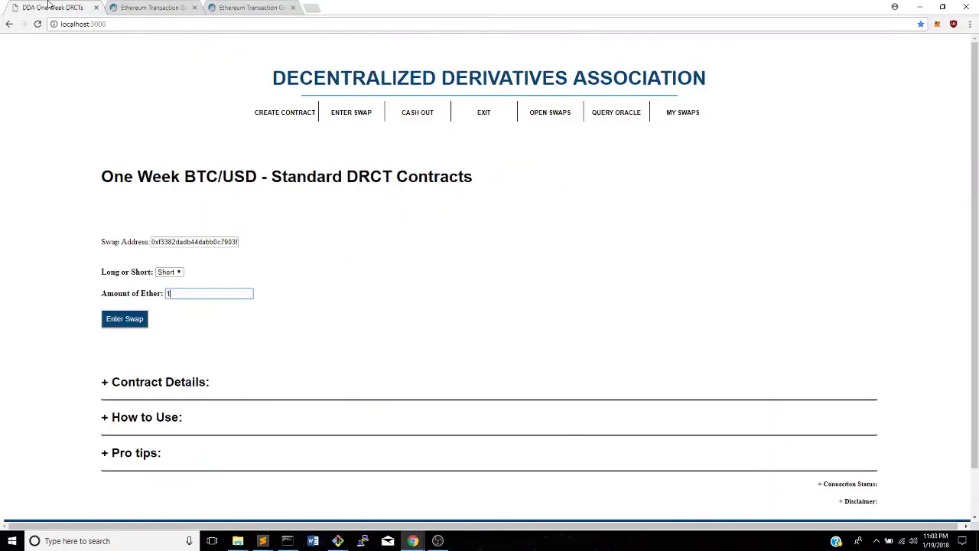
{"action": "left_click", "coordinate": [125, 319]}
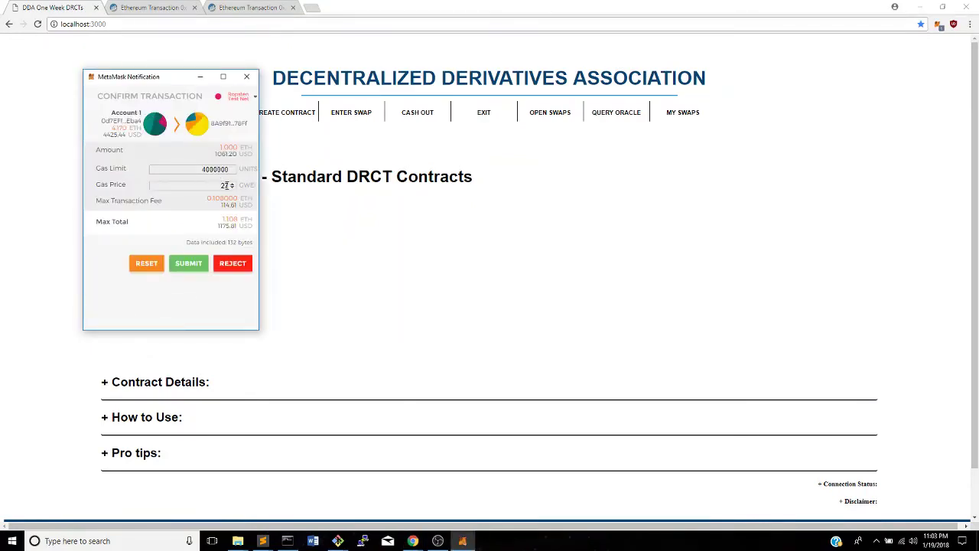
{"action": "left_click_drag", "start_coordinate": [219, 186], "coordinate": [232, 198]}
{"action": "type", "text": "7"}
{"action": "type", "text": "5"}
{"action": "left_click", "coordinate": [189, 265]}
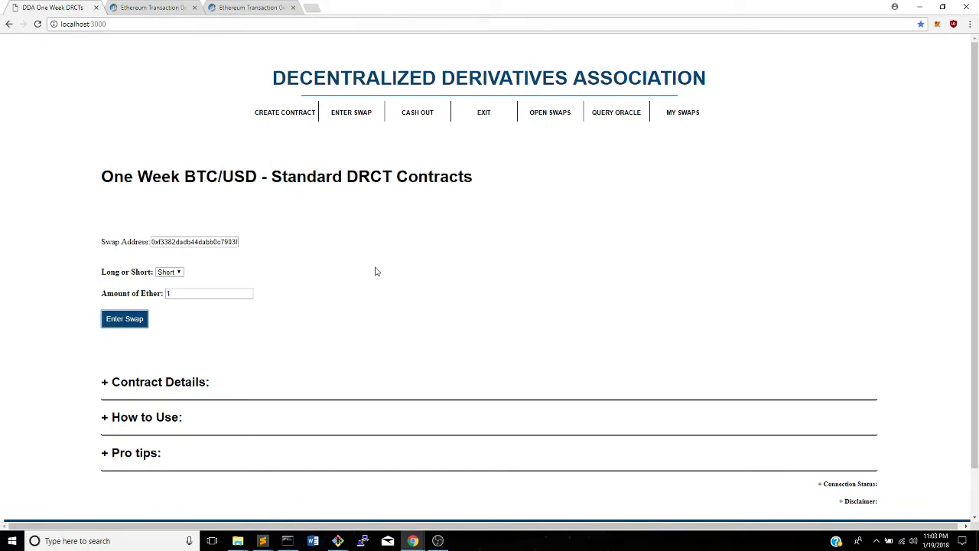
Check Account 1's newest 1 ETH transaction from the wallet on Etherscan, and return to the DDA page.
{"action": "left_click", "coordinate": [938, 25]}
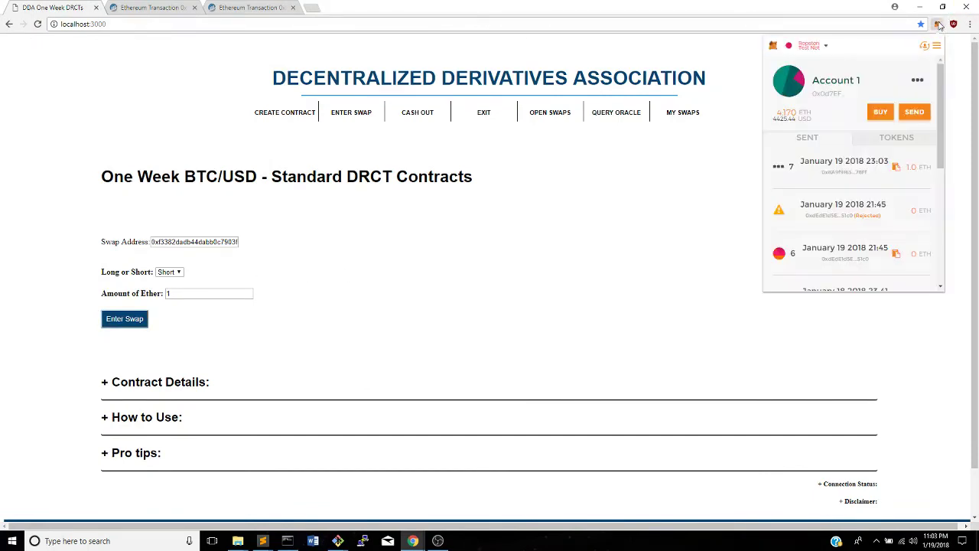
{"action": "left_click", "coordinate": [832, 169]}
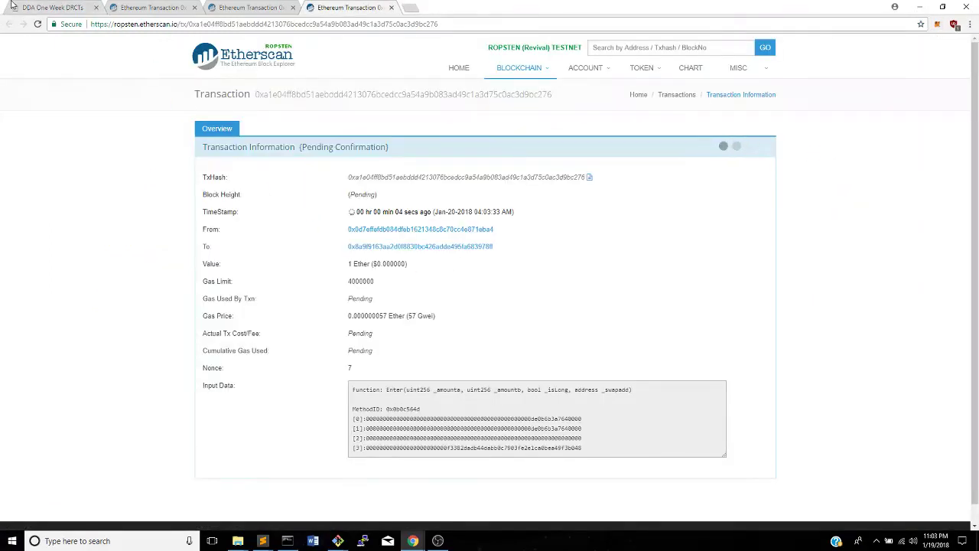
{"action": "key", "text": "ctrl+1"}
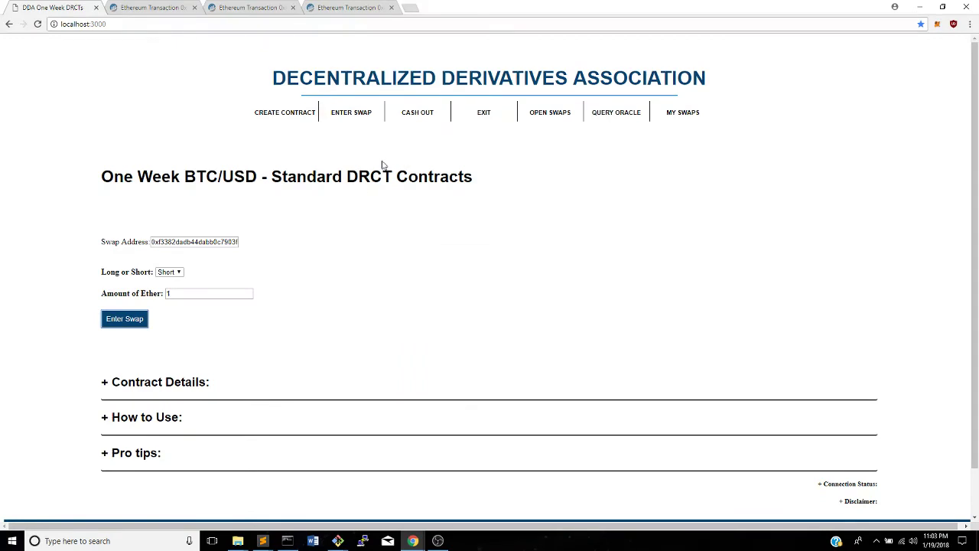
Go to the My Swaps form and set the start date to 01/20/2018.
{"action": "left_click", "coordinate": [673, 119]}
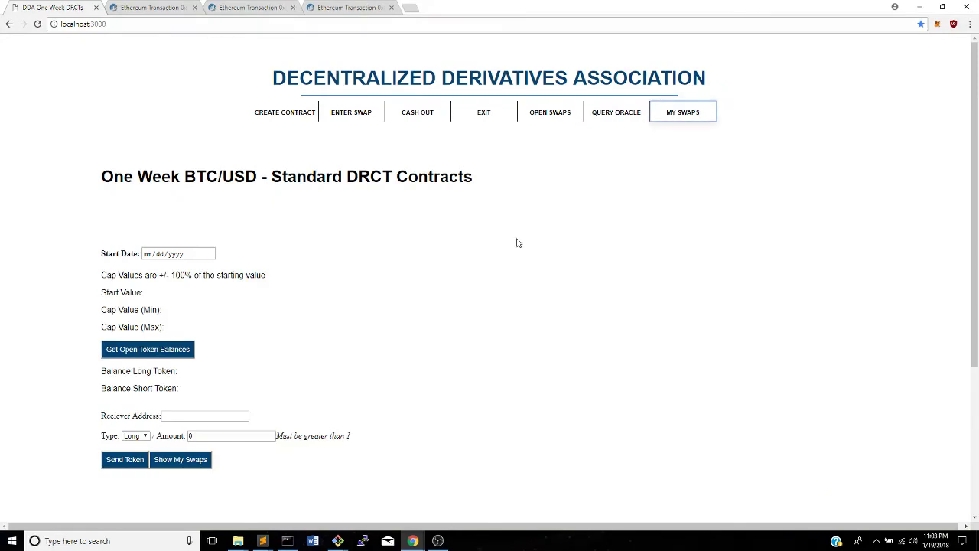
{"action": "scroll", "coordinate": [457, 282], "scroll_direction": "down", "scroll_amount": 3}
{"action": "scroll", "coordinate": [251, 236], "scroll_direction": "up", "scroll_amount": 3}
{"action": "left_click", "coordinate": [210, 253]}
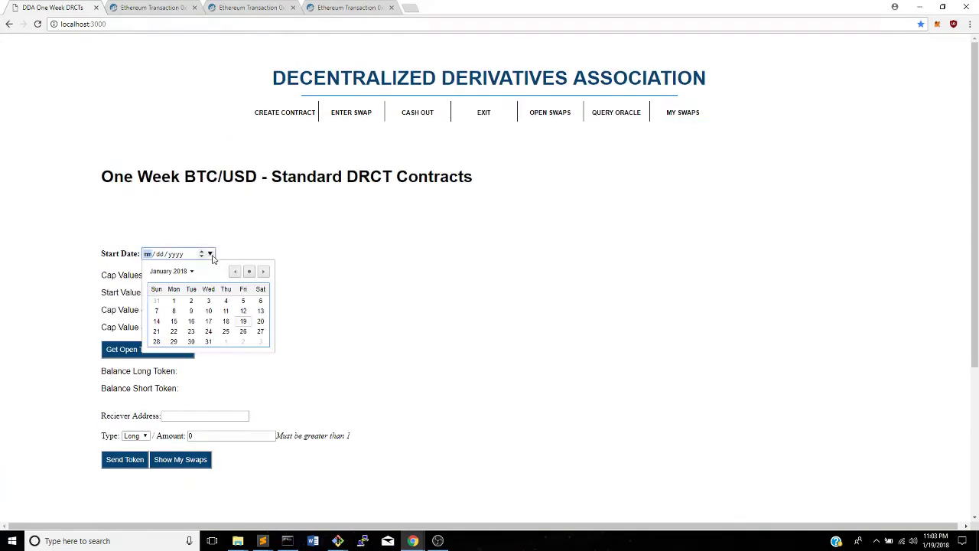
{"action": "left_click", "coordinate": [261, 322]}
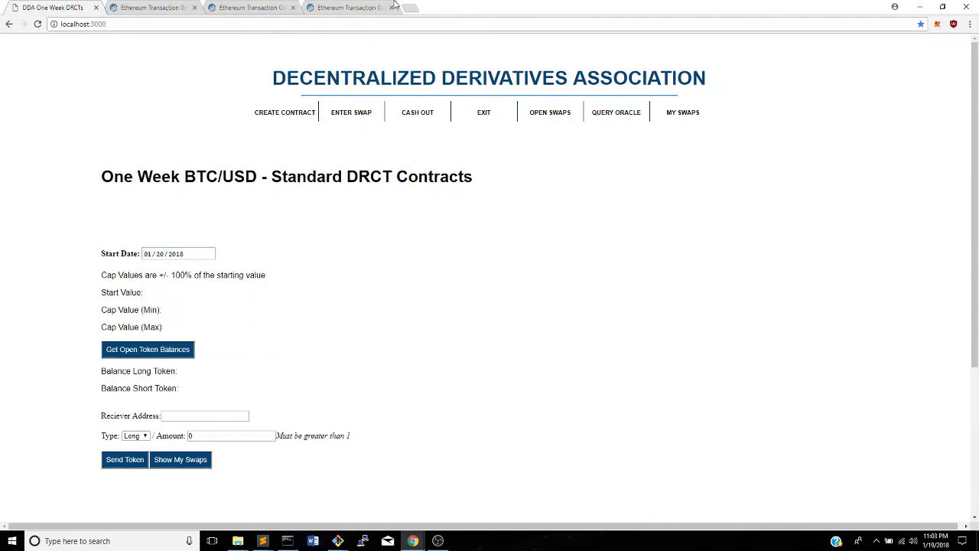
Refresh the swap entry transaction's status on Etherscan and return to the My Swaps form.
{"action": "left_click", "coordinate": [352, 7]}
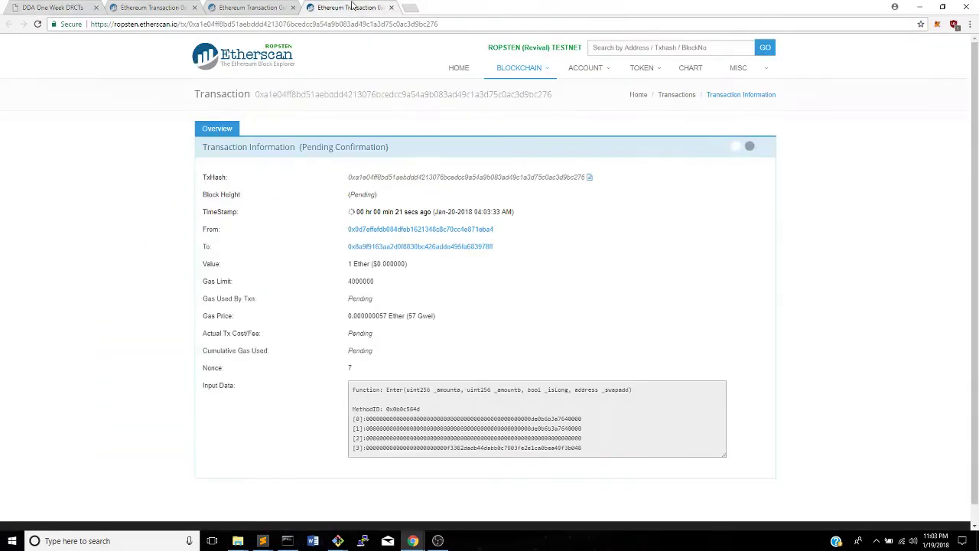
{"action": "left_click", "coordinate": [37, 24]}
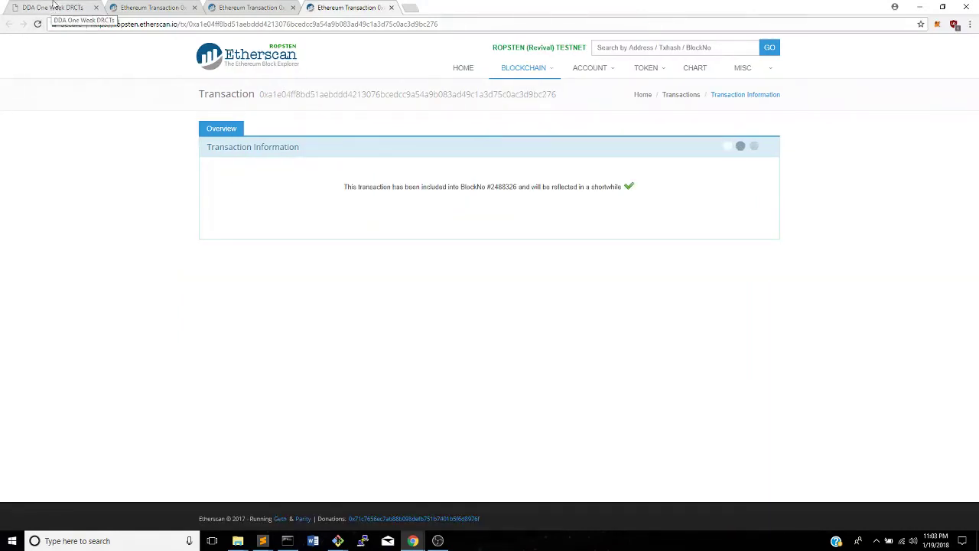
{"action": "left_click", "coordinate": [54, 7]}
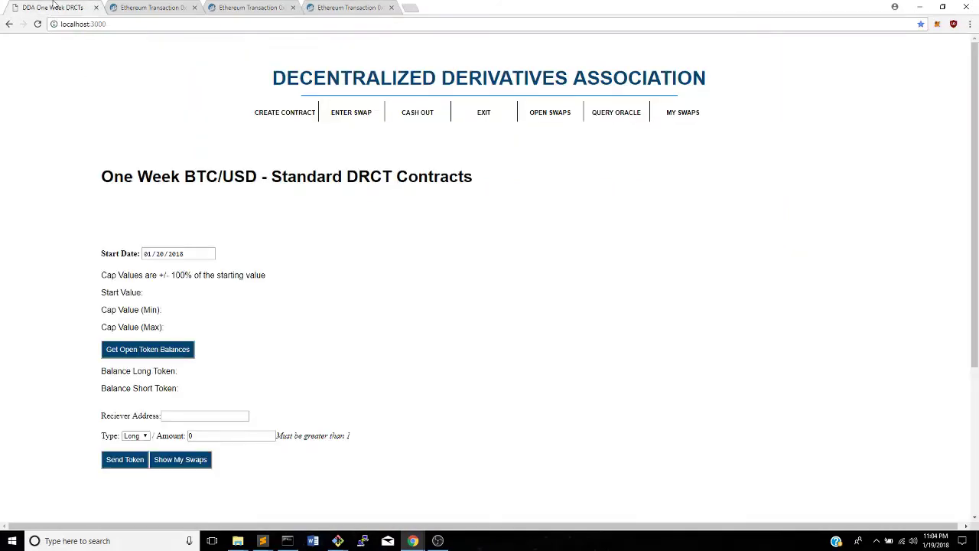
Retrieve the open token balances for the chosen start date and examine the start value and short token balance.
{"action": "left_click", "coordinate": [153, 354]}
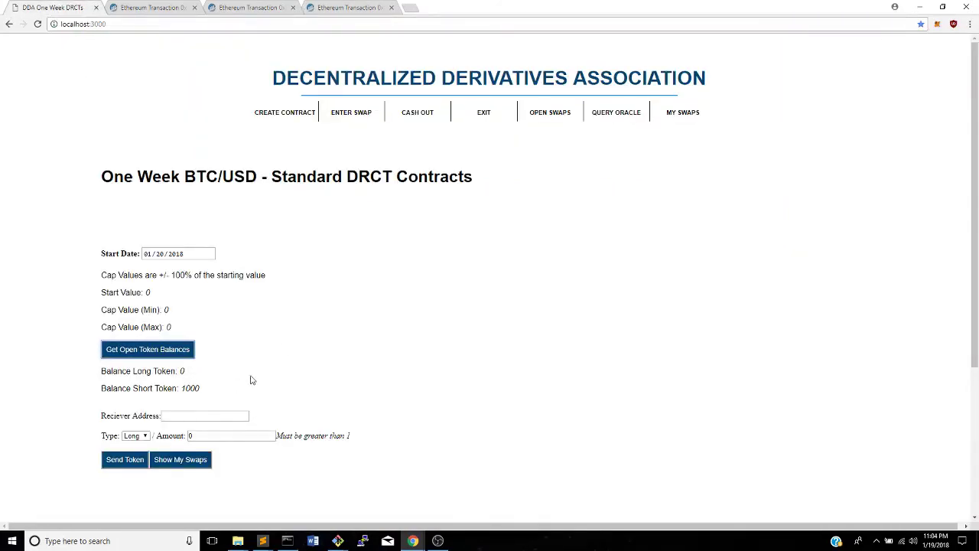
{"action": "scroll", "coordinate": [250, 379], "scroll_direction": "down", "scroll_amount": 3}
{"action": "scroll", "coordinate": [250, 379], "scroll_direction": "up", "scroll_amount": 3}
{"action": "double_click", "coordinate": [148, 293]}
{"action": "left_click", "coordinate": [197, 389]}
{"action": "left_click_drag", "start_coordinate": [198, 388], "coordinate": [181, 389]}
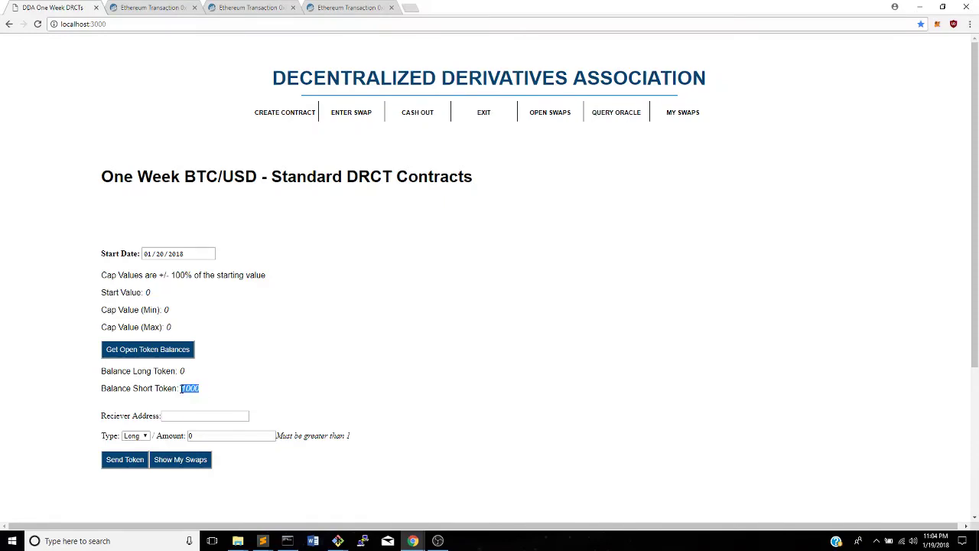
{"action": "left_click", "coordinate": [181, 389]}
Set the token type for sending to Short and compare it with the short token balance.
{"action": "left_click", "coordinate": [179, 417]}
{"action": "left_click", "coordinate": [134, 435]}
{"action": "left_click", "coordinate": [132, 452]}
{"action": "left_click_drag", "start_coordinate": [151, 389], "coordinate": [206, 395]}
{"action": "left_click", "coordinate": [205, 394]}
List the account's swaps and examine the first swap's state, contract address and start date.
{"action": "scroll", "coordinate": [372, 339], "scroll_direction": "down", "scroll_amount": 3}
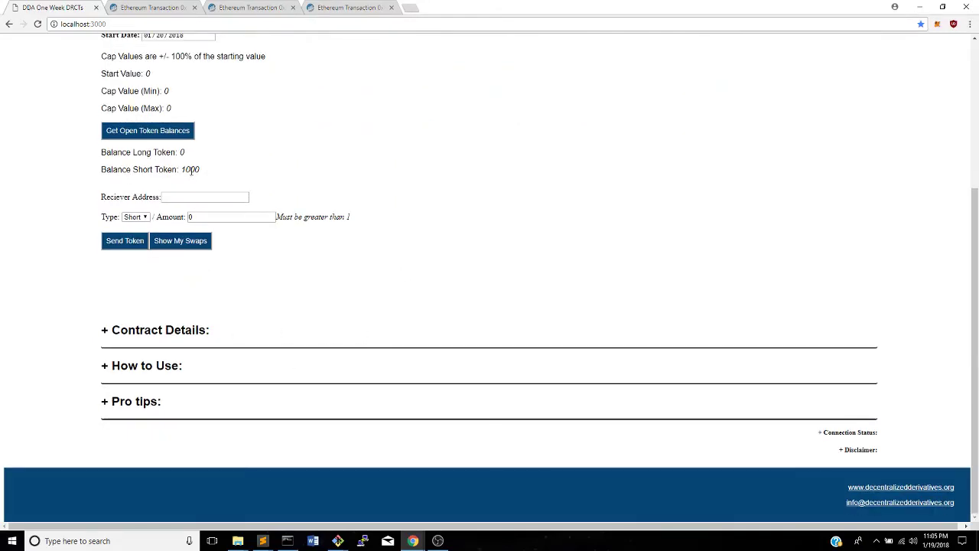
{"action": "left_click", "coordinate": [192, 241]}
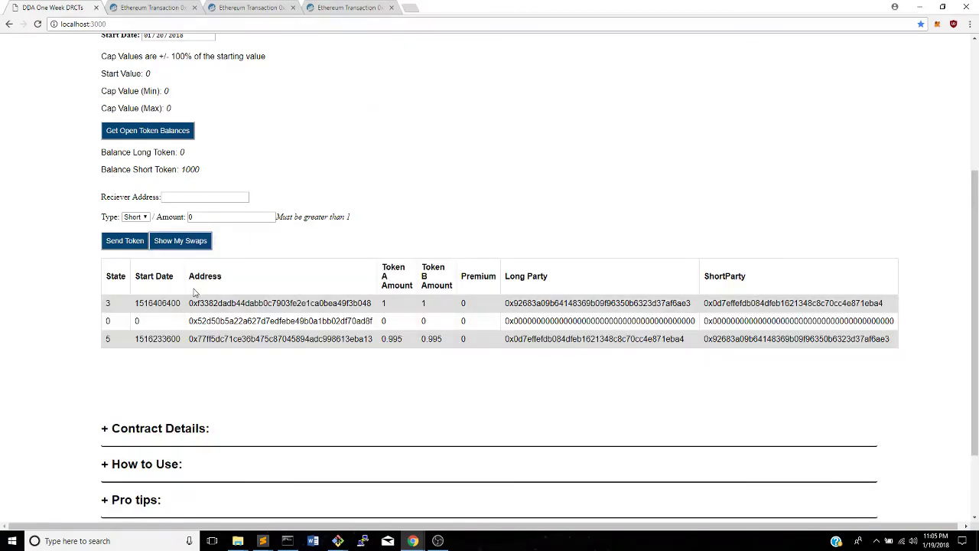
{"action": "double_click", "coordinate": [112, 304]}
{"action": "double_click", "coordinate": [107, 303]}
{"action": "double_click", "coordinate": [106, 304]}
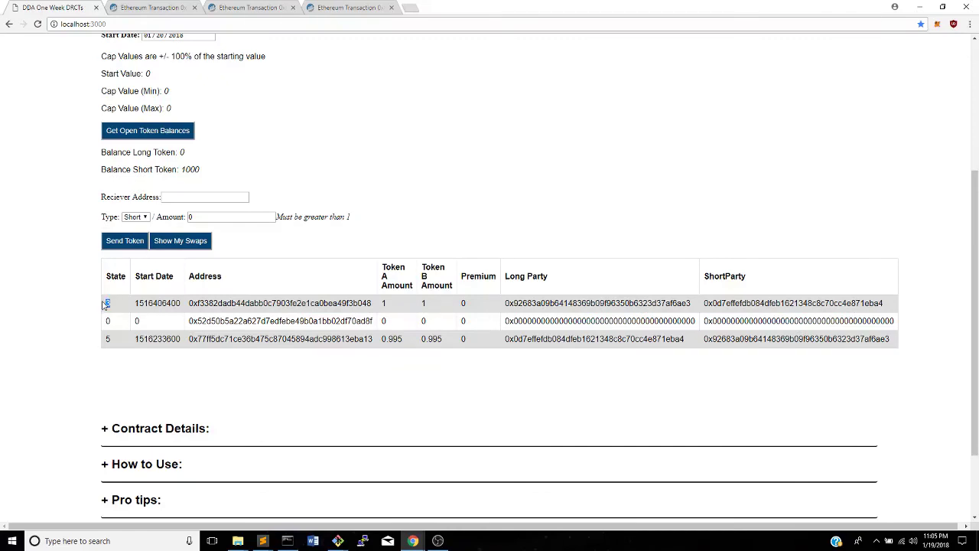
{"action": "double_click", "coordinate": [210, 301]}
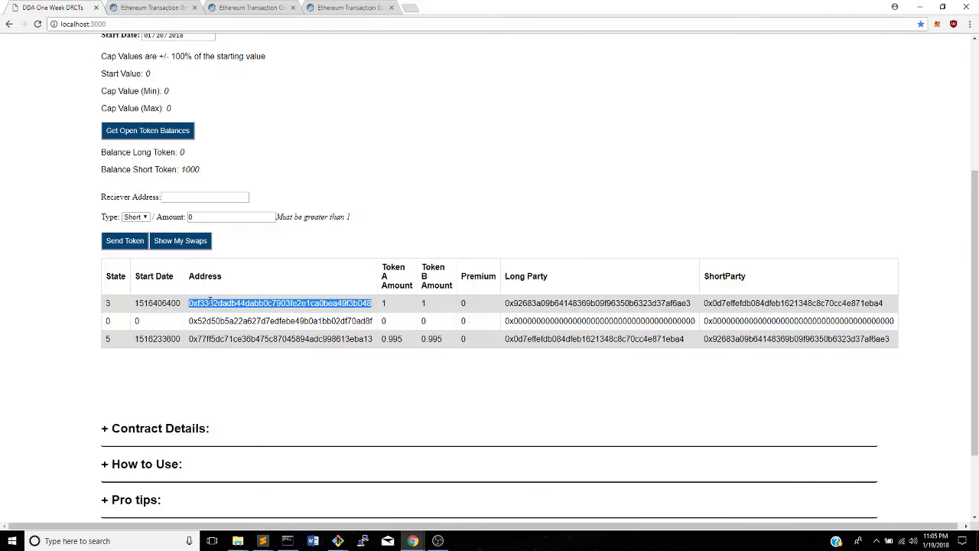
{"action": "left_click", "coordinate": [169, 303]}
{"action": "double_click", "coordinate": [169, 303]}
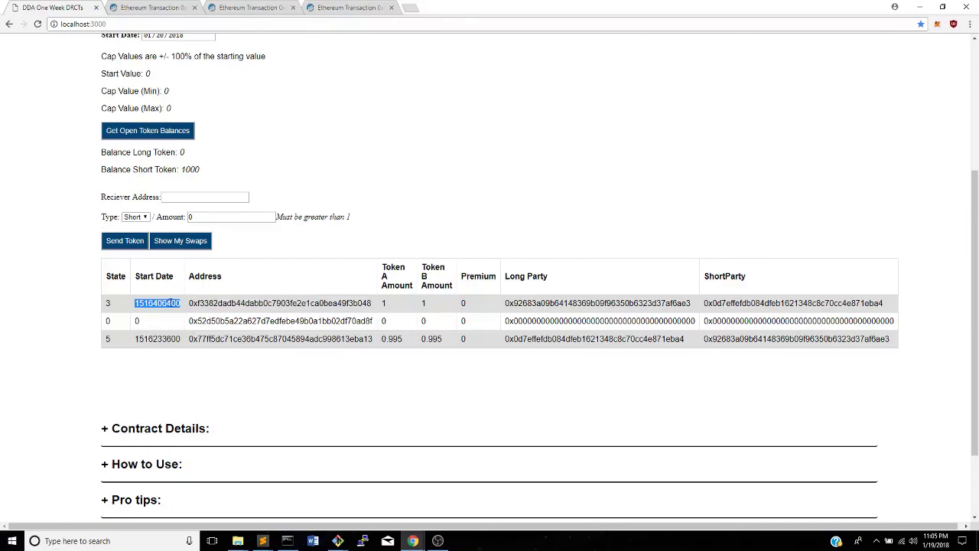
Examine the first swap's token amounts and its long and short parties, together with the form values above the table.
{"action": "scroll", "coordinate": [219, 453], "scroll_direction": "up", "scroll_amount": 3}
{"action": "scroll", "coordinate": [220, 452], "scroll_direction": "down", "scroll_amount": 3}
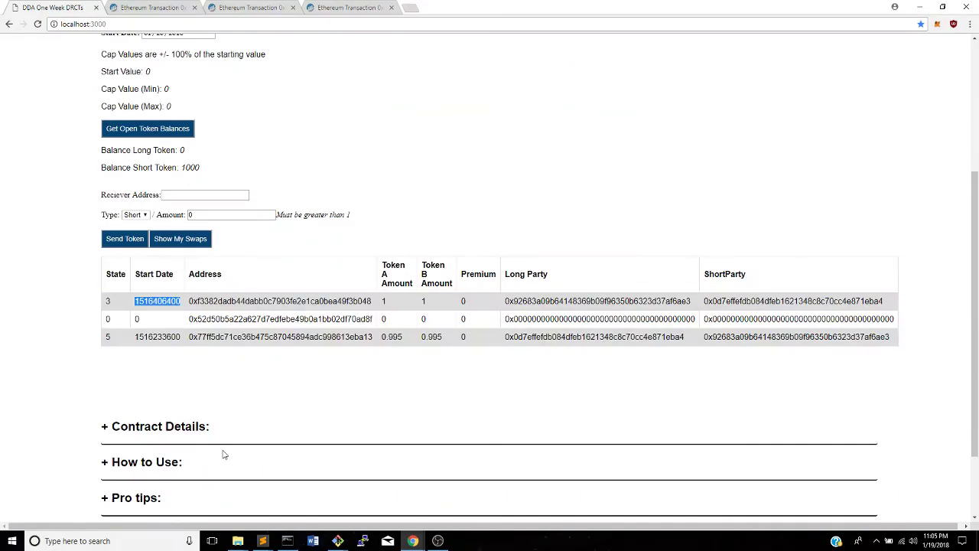
{"action": "left_click", "coordinate": [382, 302]}
{"action": "left_click_drag", "start_coordinate": [514, 301], "coordinate": [718, 302]}
{"action": "left_click", "coordinate": [668, 301]}
{"action": "scroll", "coordinate": [662, 417], "scroll_direction": "up", "scroll_amount": 3}
{"action": "scroll", "coordinate": [662, 417], "scroll_direction": "down", "scroll_amount": 3}
{"action": "scroll", "coordinate": [662, 417], "scroll_direction": "up", "scroll_amount": 3}
{"action": "scroll", "coordinate": [662, 417], "scroll_direction": "down", "scroll_amount": 3}
{"action": "scroll", "coordinate": [655, 414], "scroll_direction": "up", "scroll_amount": 3}
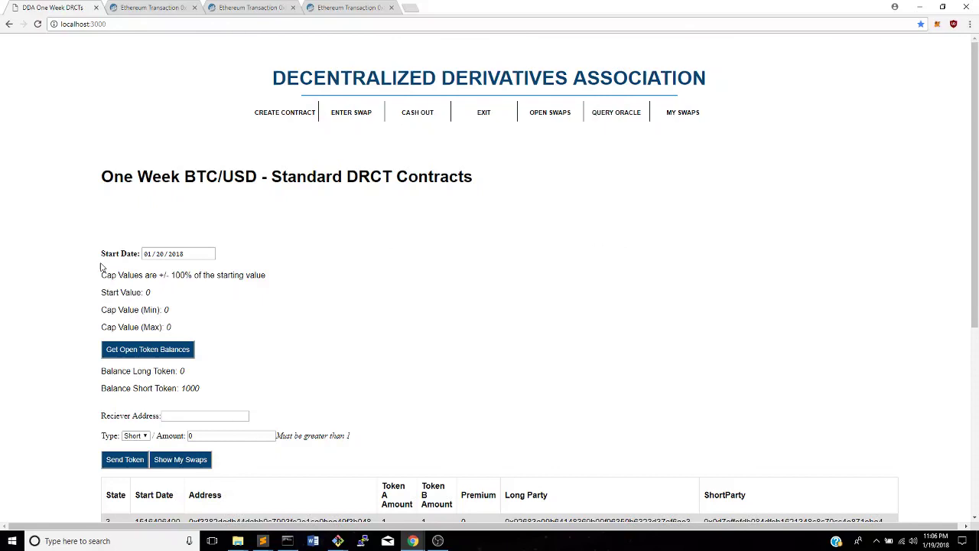
{"action": "mouse_move", "coordinate": [214, 258]}
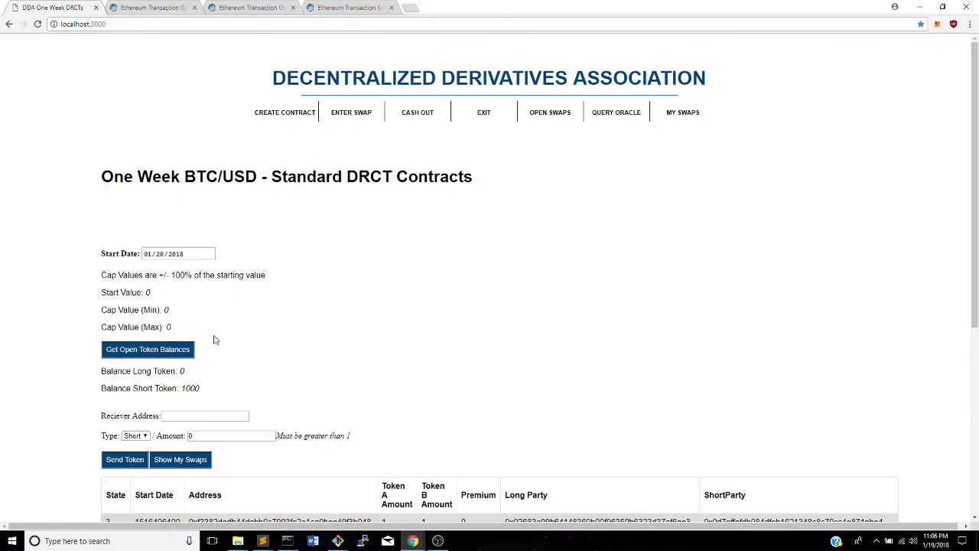
Go to the Cash Out form and retrieve the balances of both base tokens.
{"action": "left_click", "coordinate": [431, 117]}
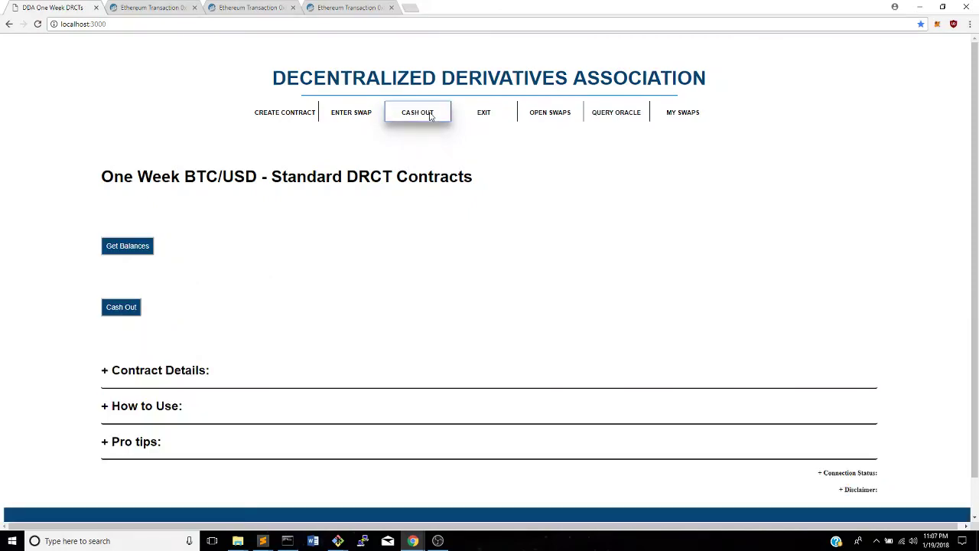
{"action": "left_click", "coordinate": [129, 250]}
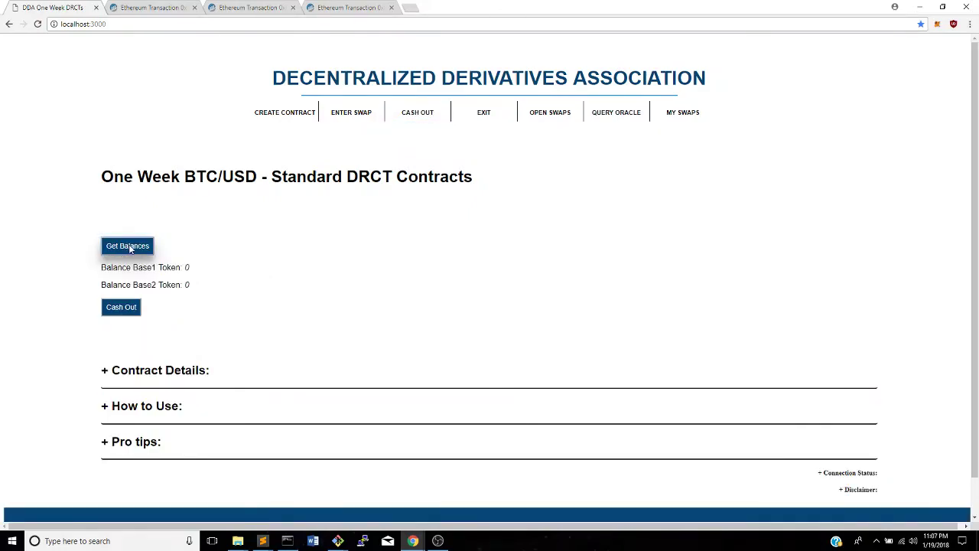